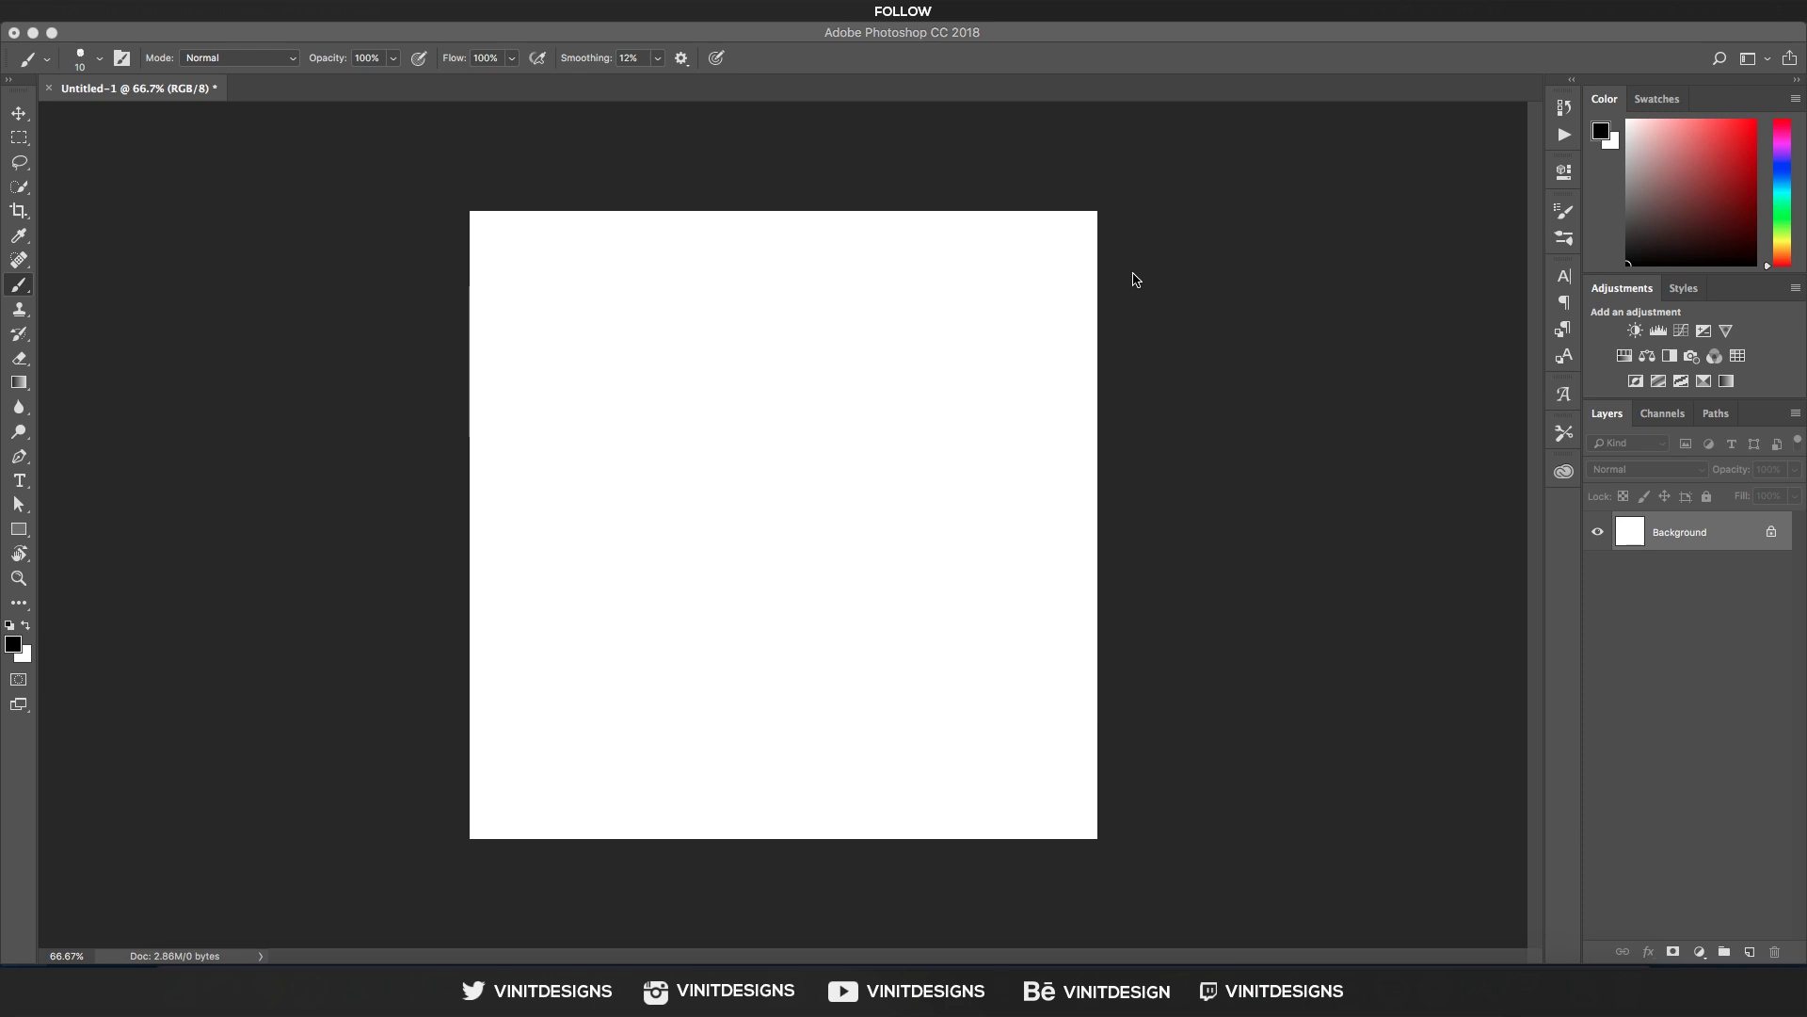
Bring the Photoshop window with blank Untitled-1 to the front and open the Photoshop CC menu.
click(268, 183)
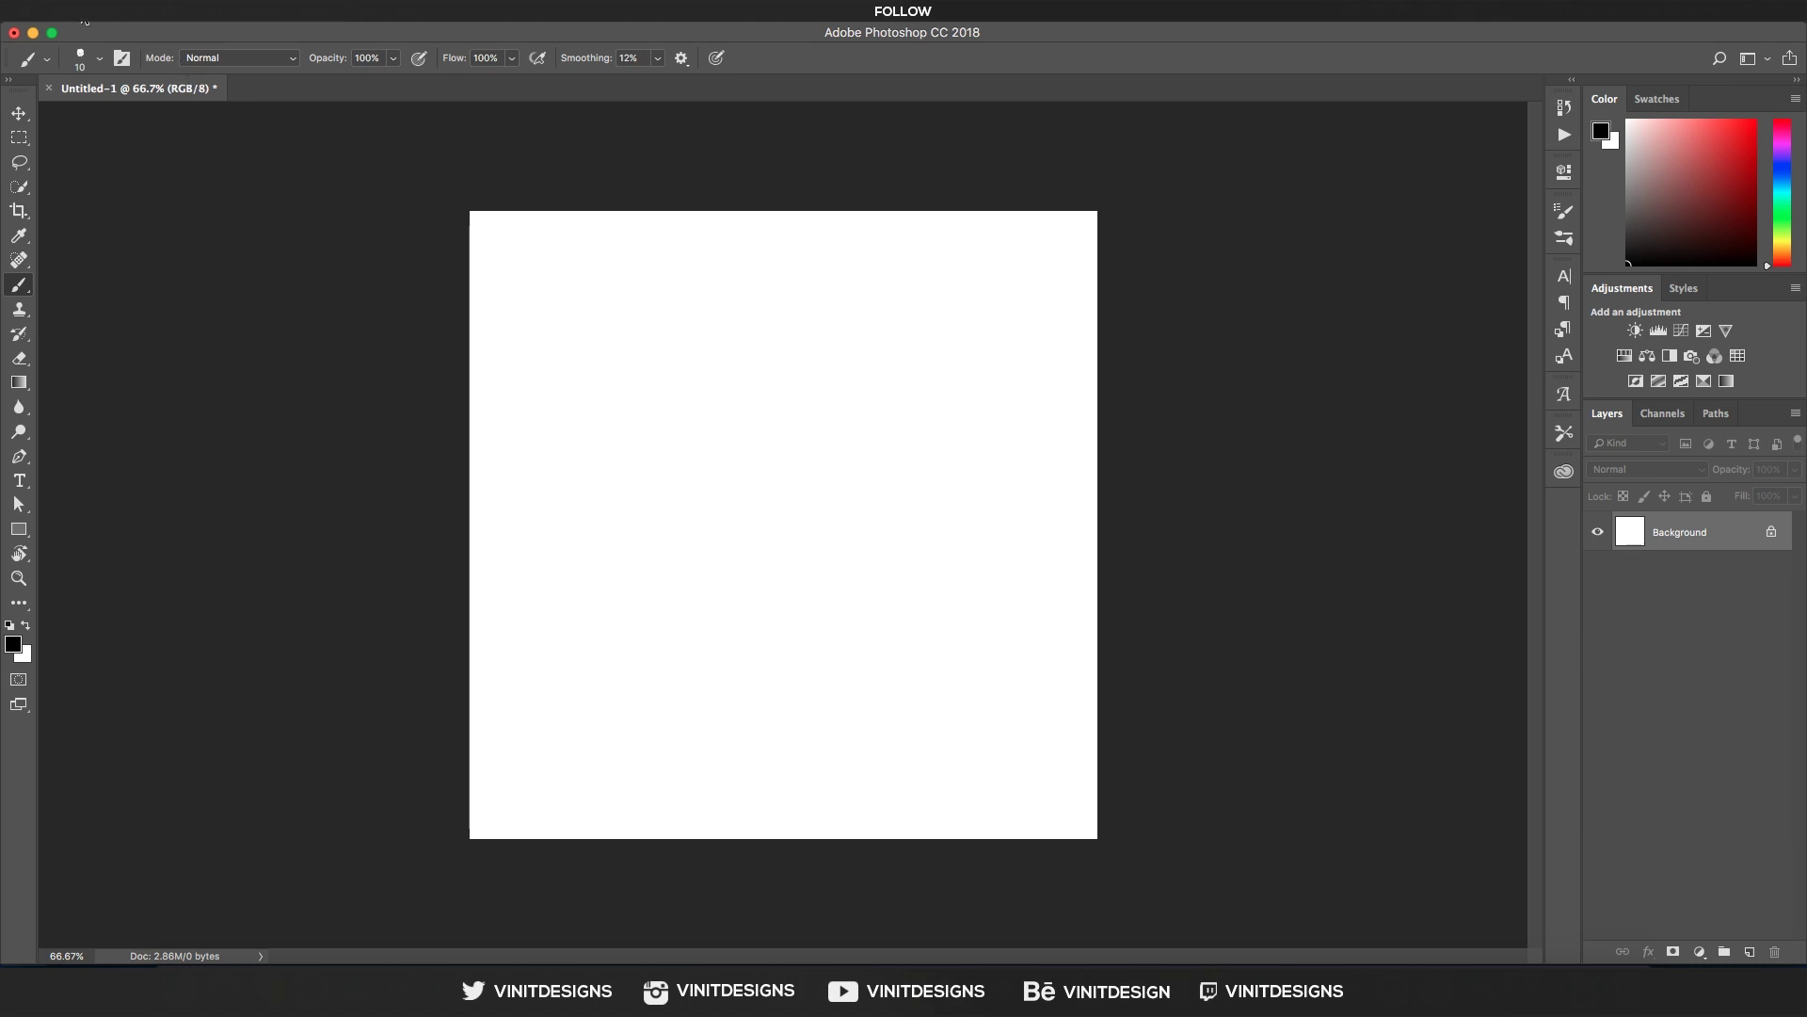
click(104, 12)
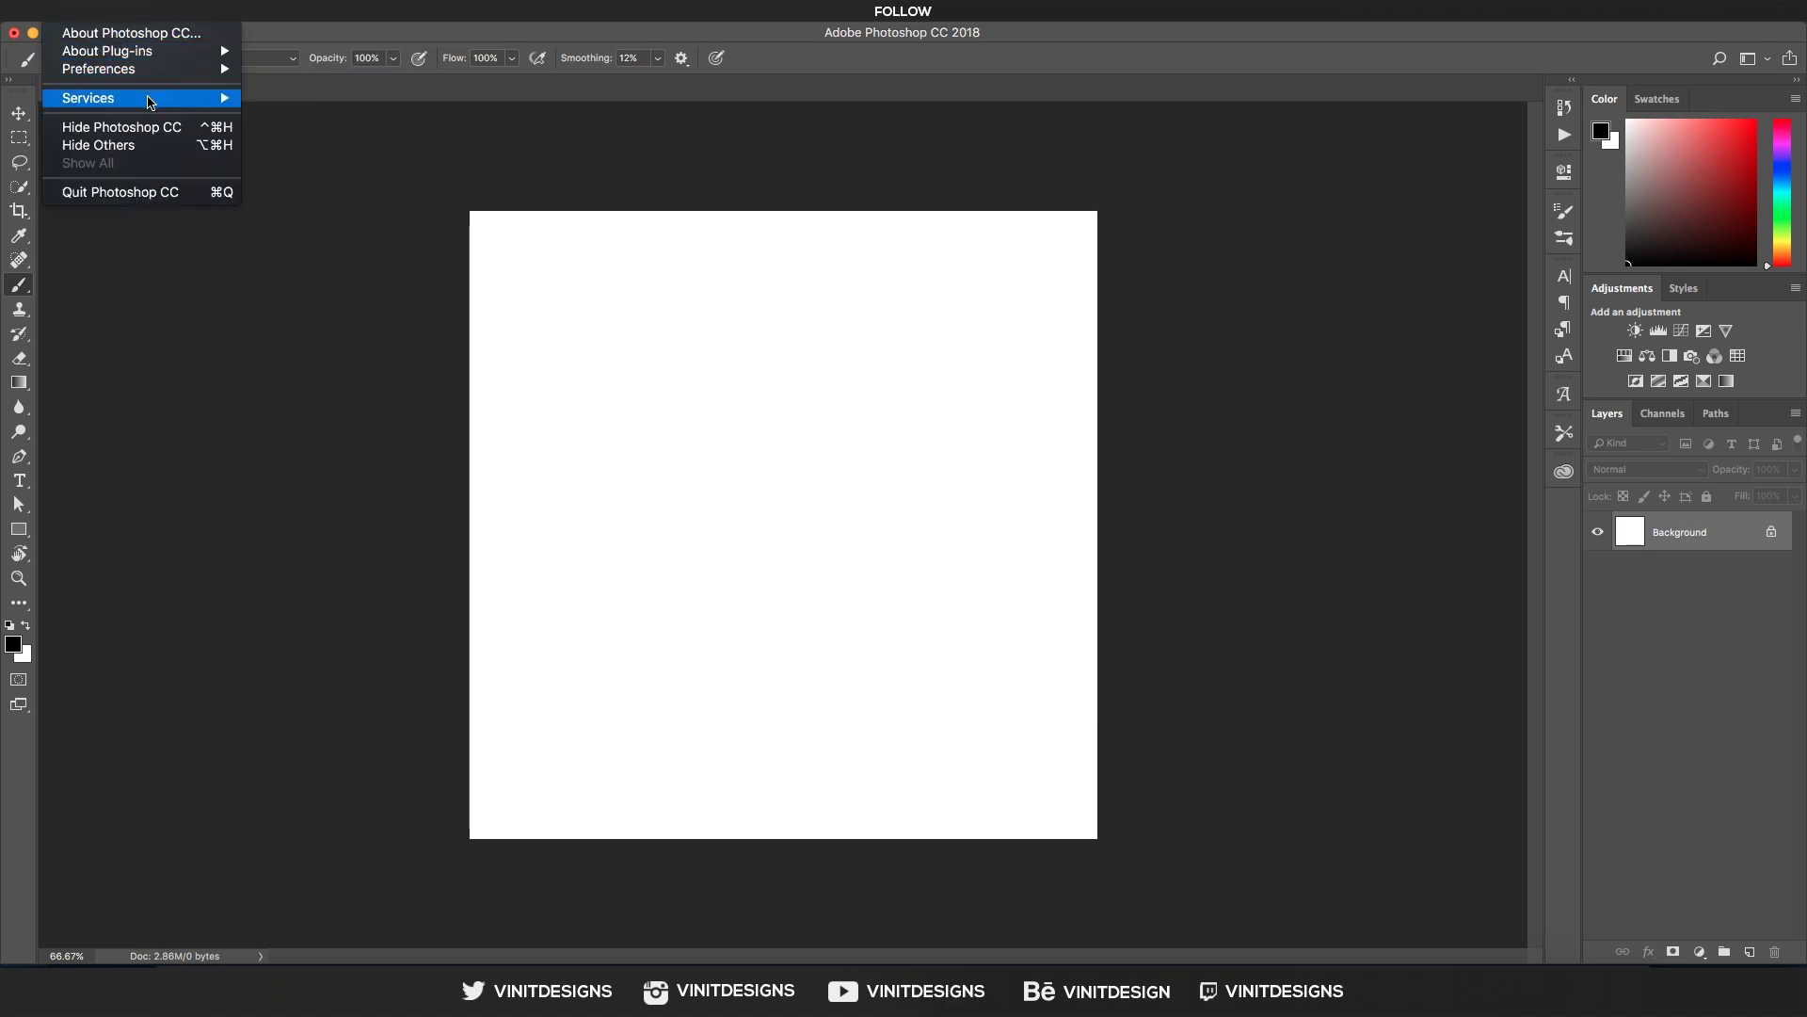
Tick Enable Paint Symmetry in Preferences > Technology Previews, confirm, and switch to the Brush tool.
mouse_move(148, 103)
mouse_move(153, 72)
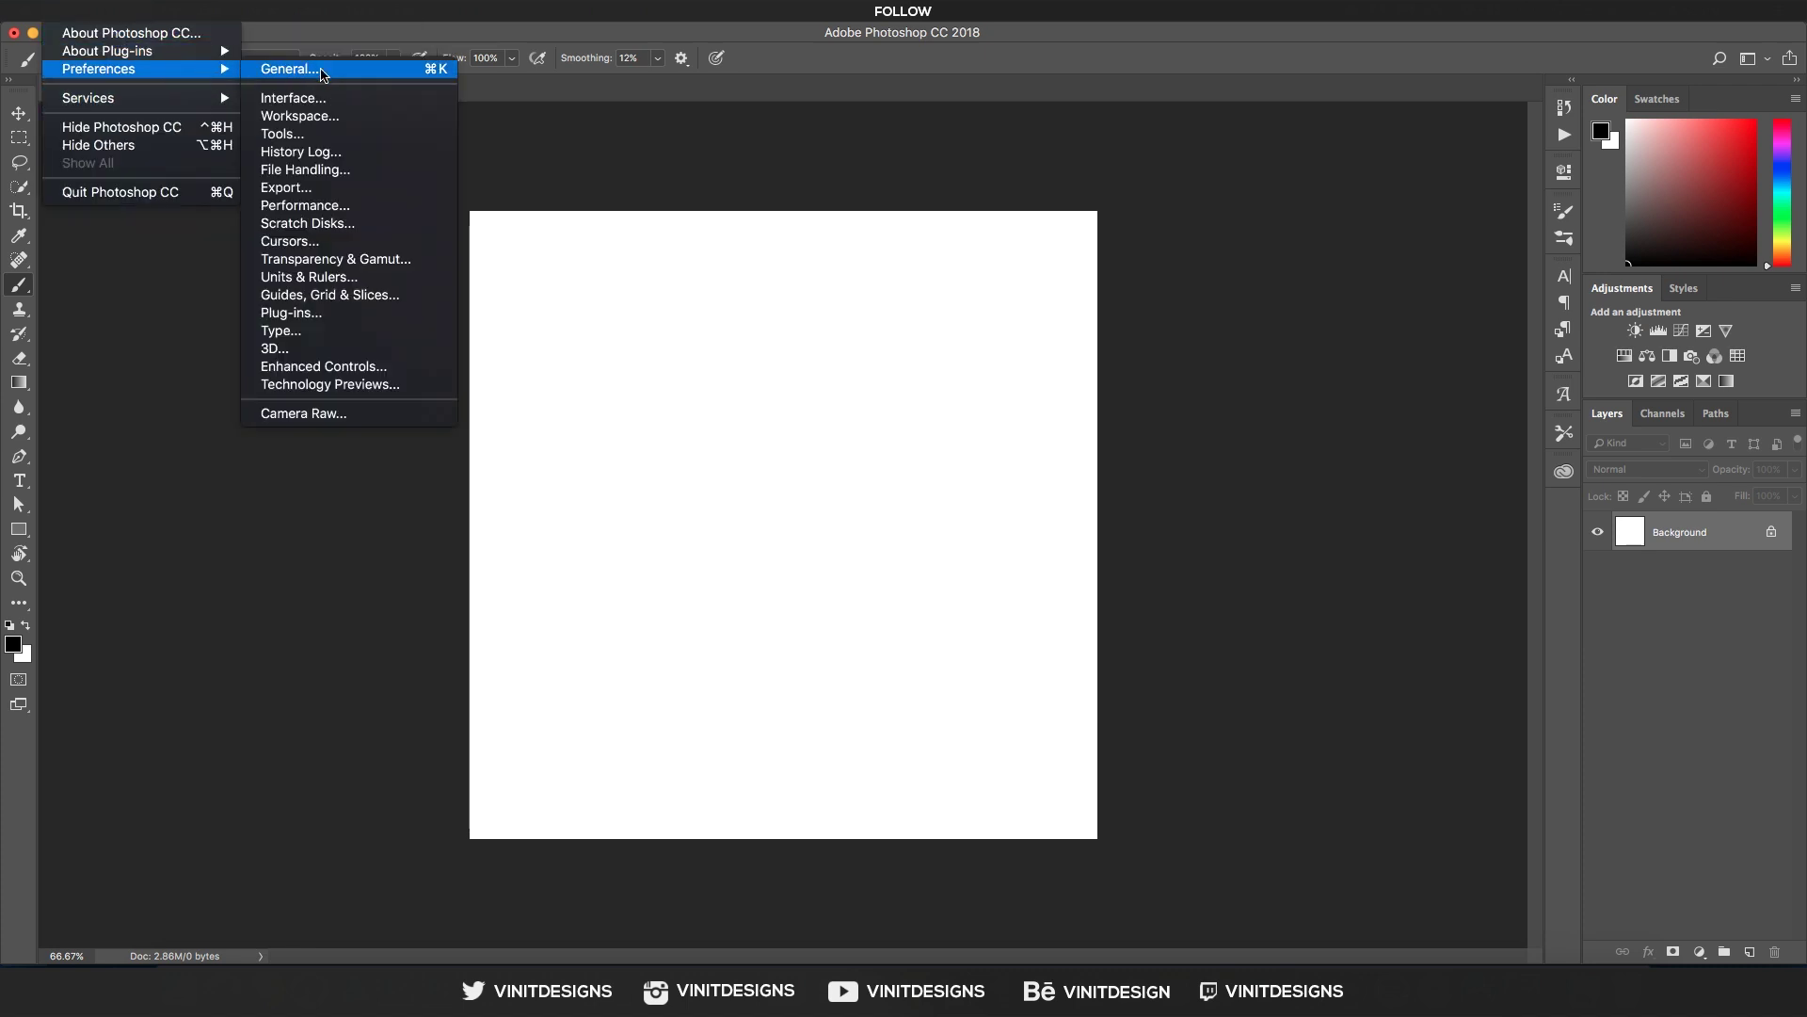
click(393, 387)
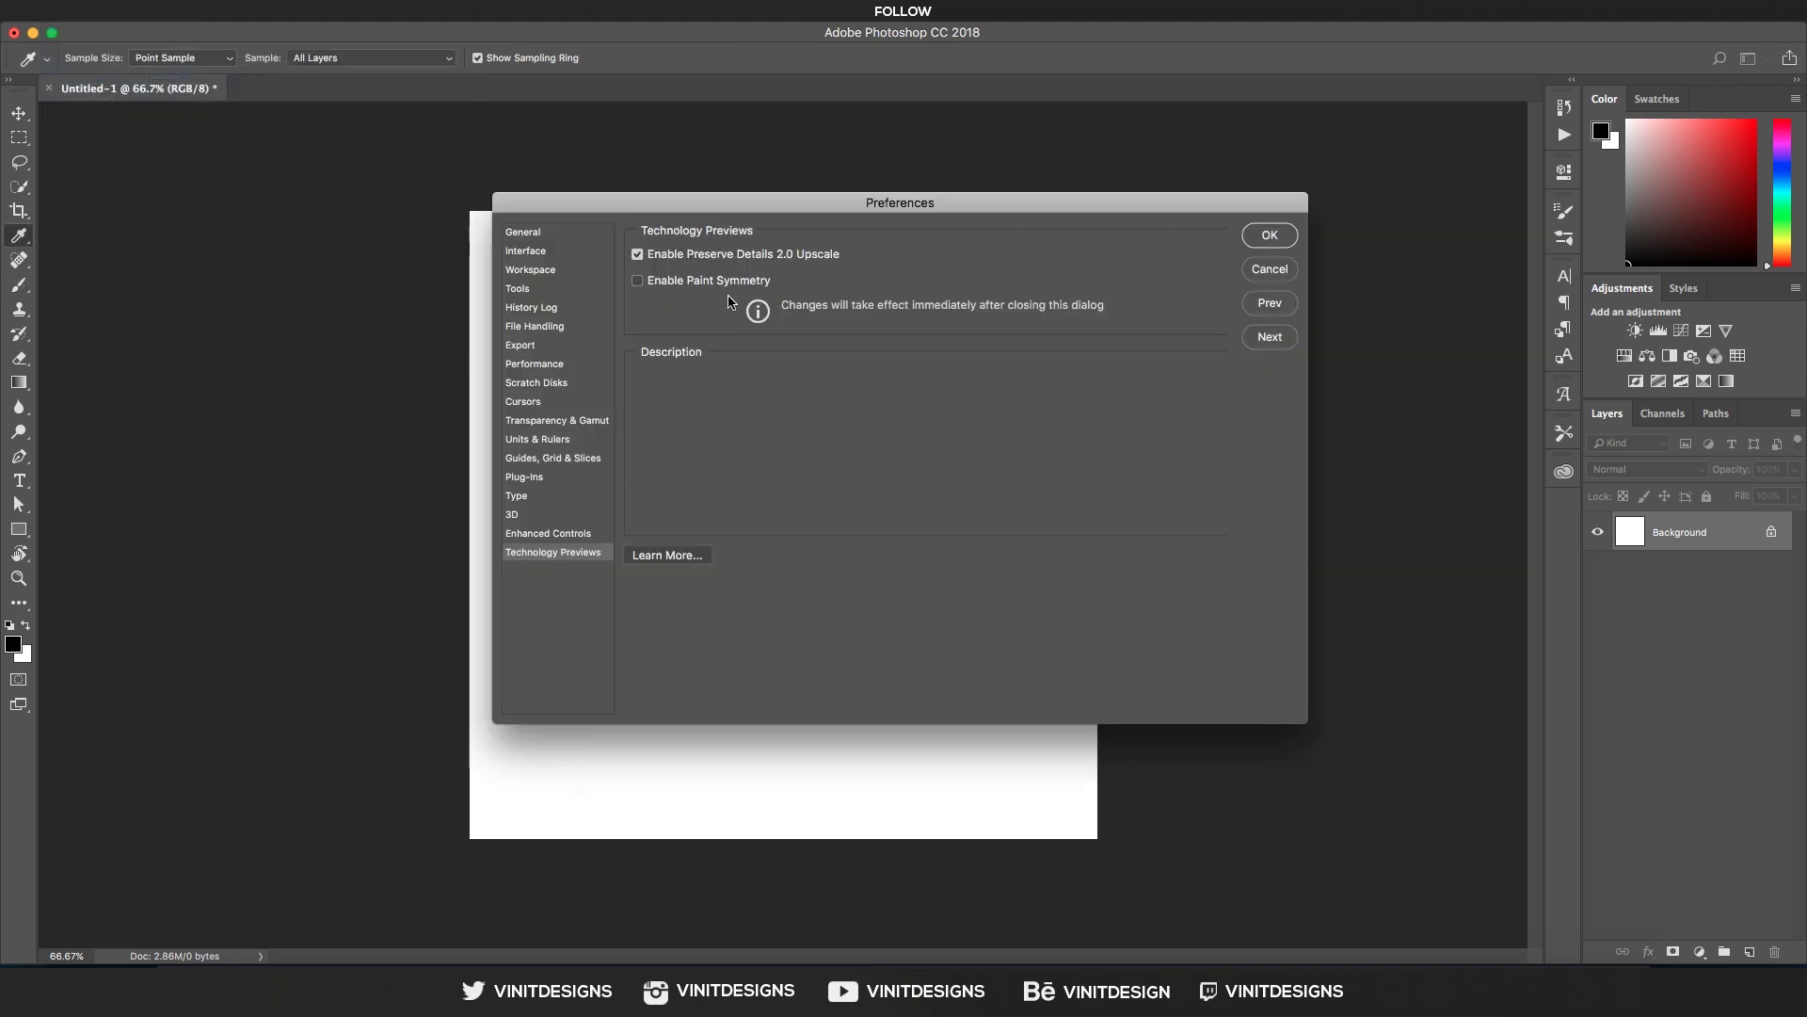
mouse_move(739, 292)
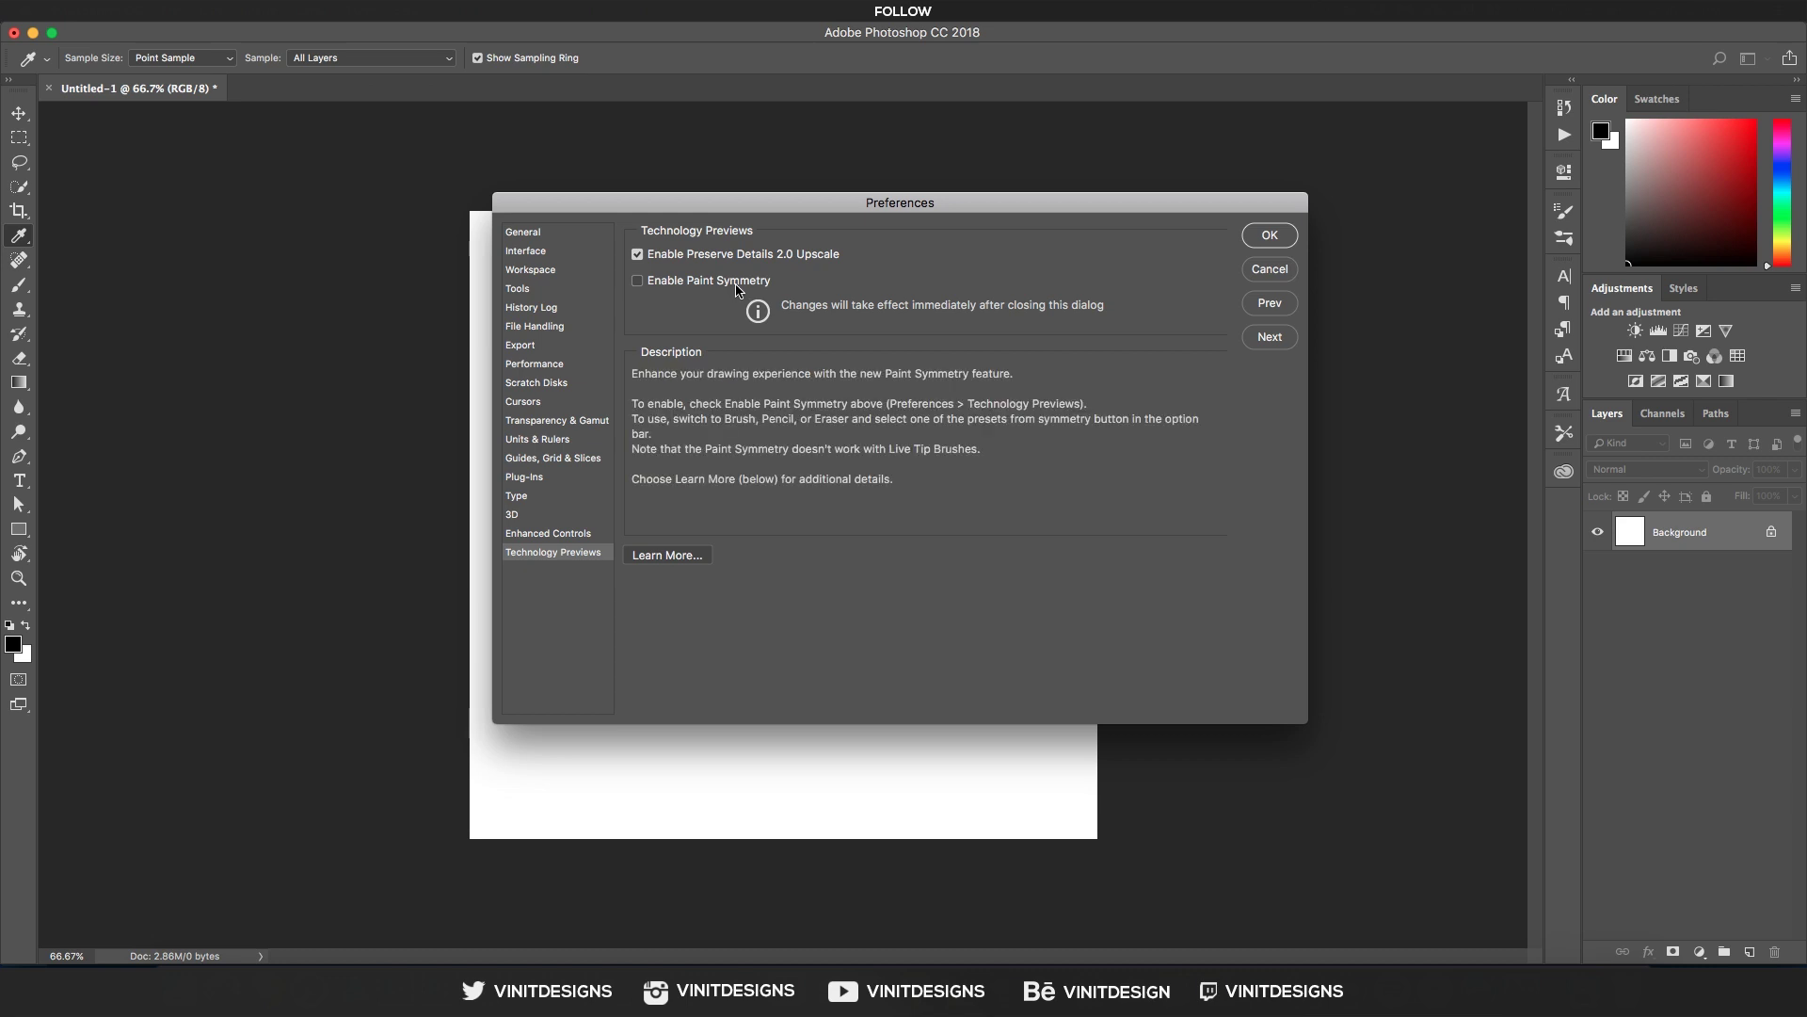
click(742, 283)
mouse_move(782, 263)
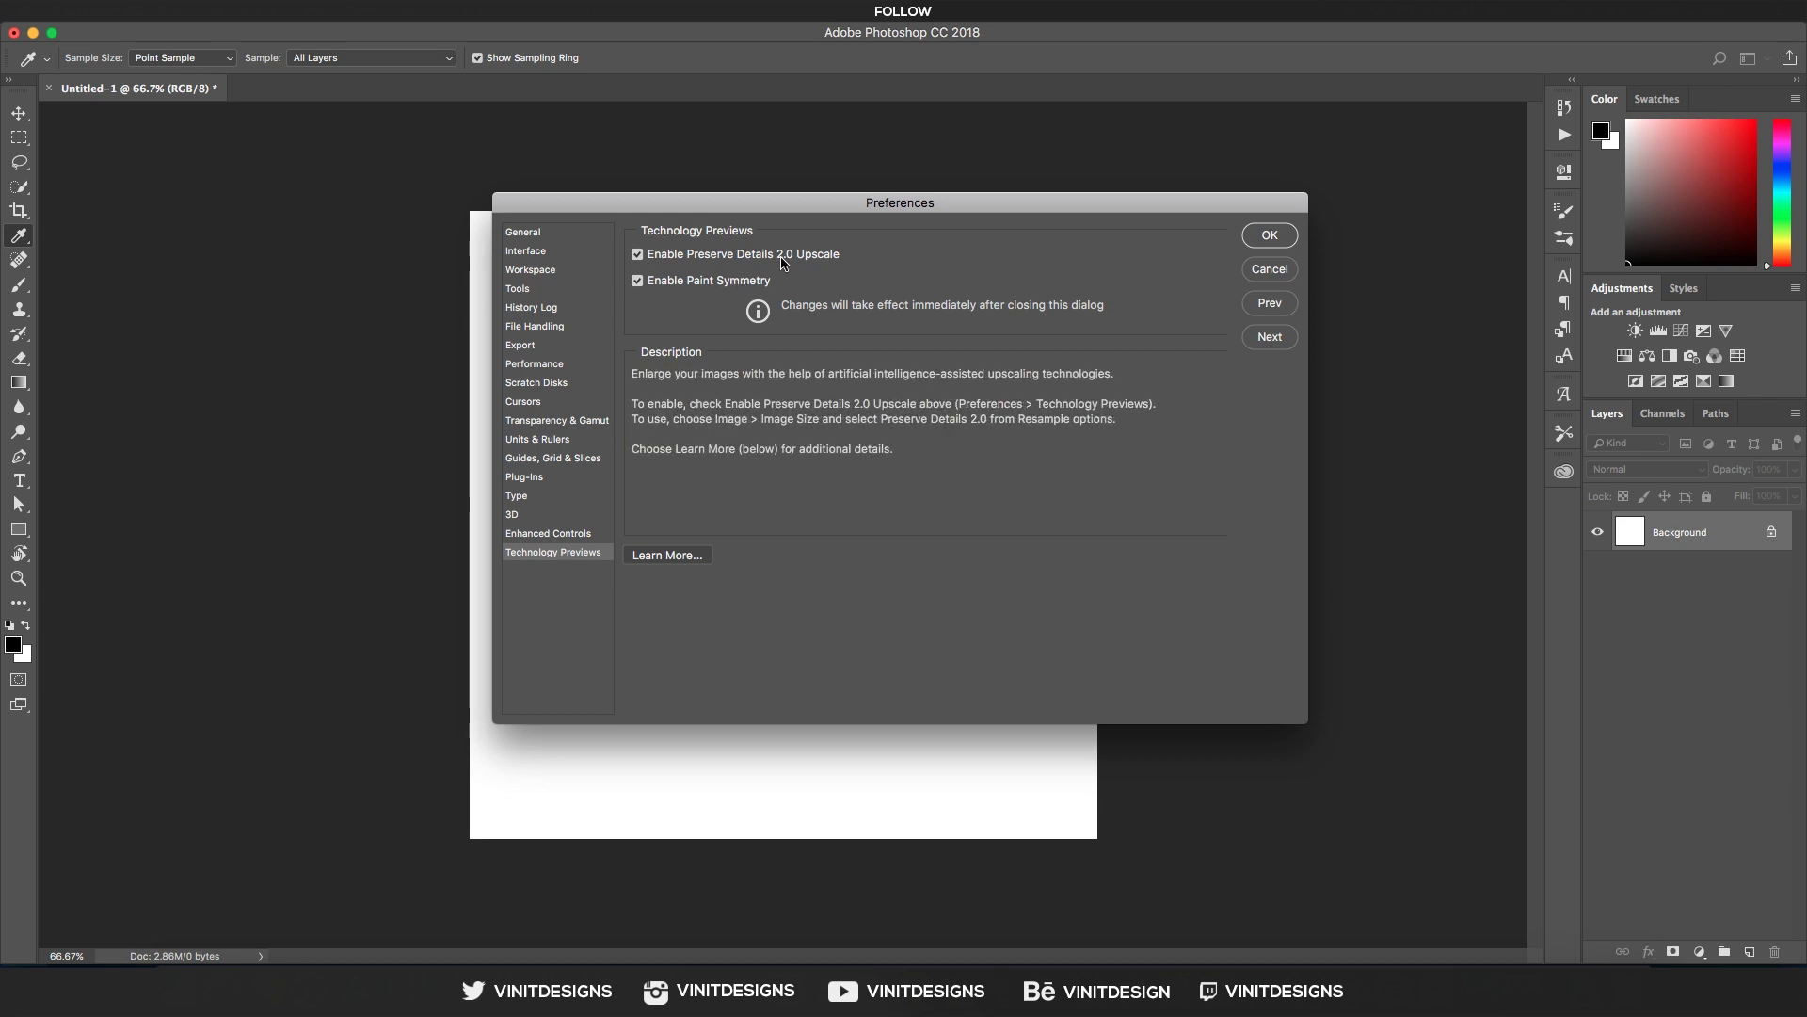
click(1270, 241)
key(b)
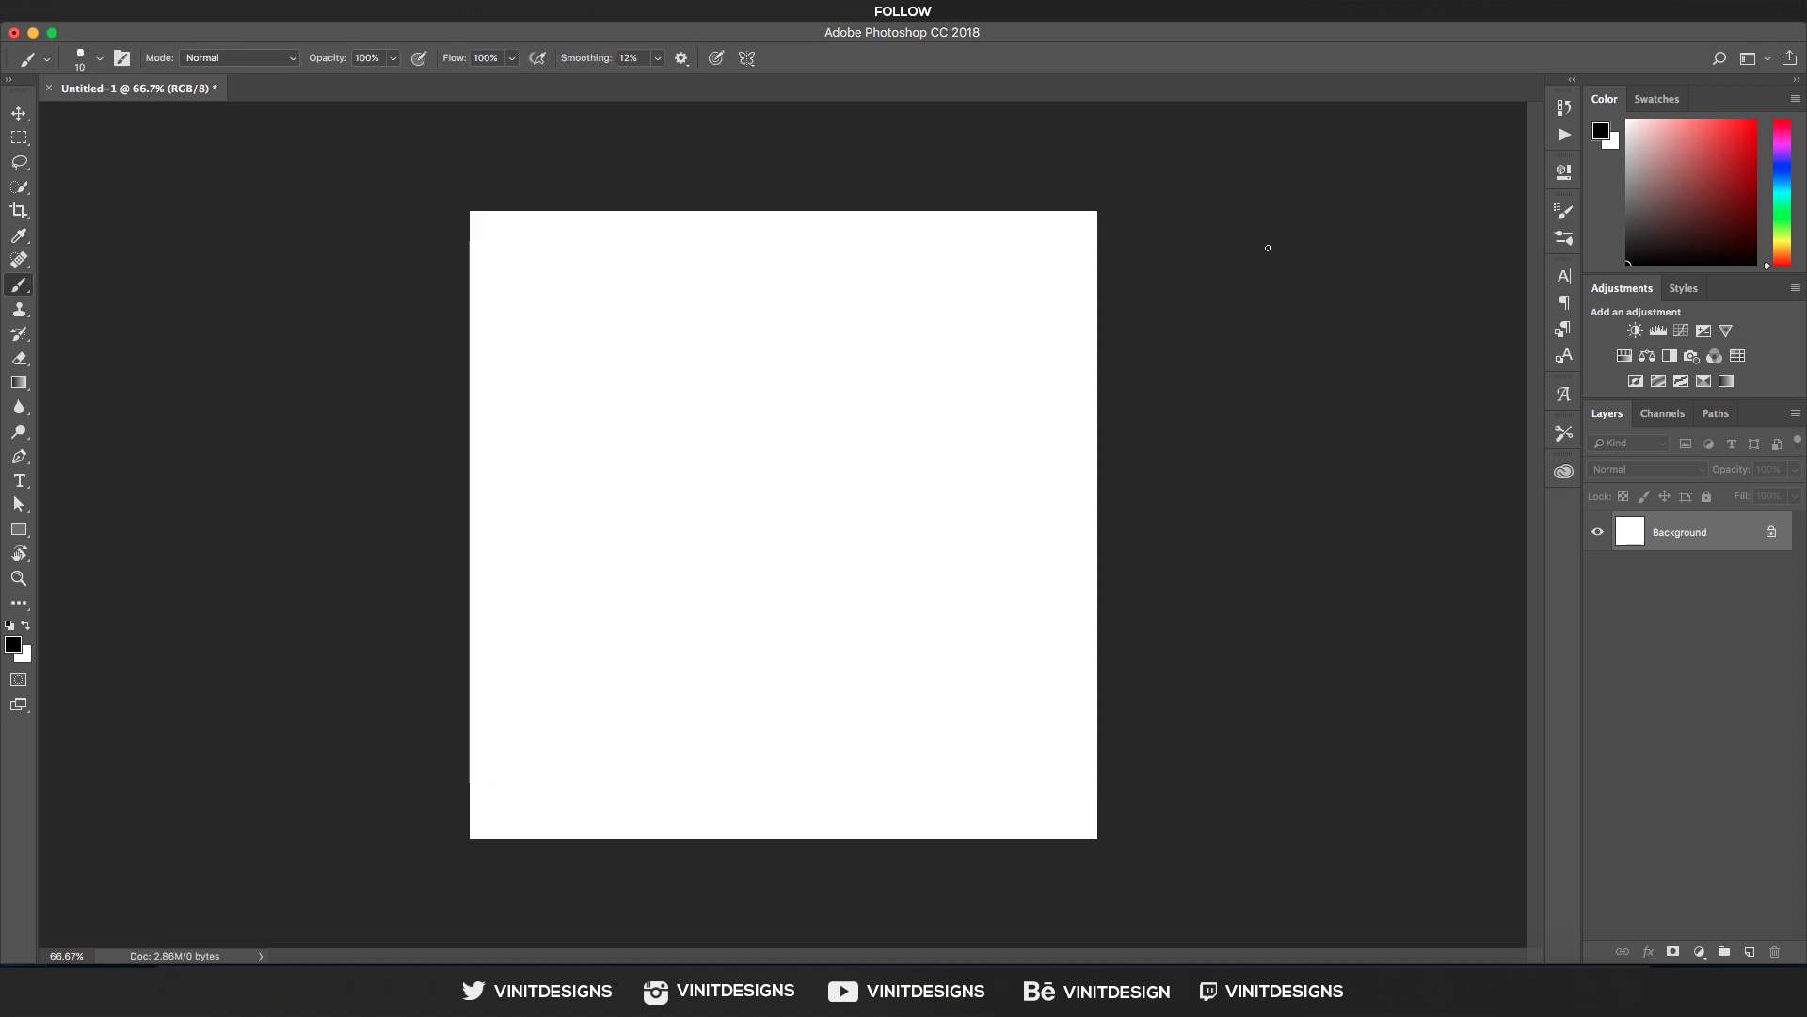
Show the paint symmetry types from the butterfly icon, then close the list without choosing.
click(749, 59)
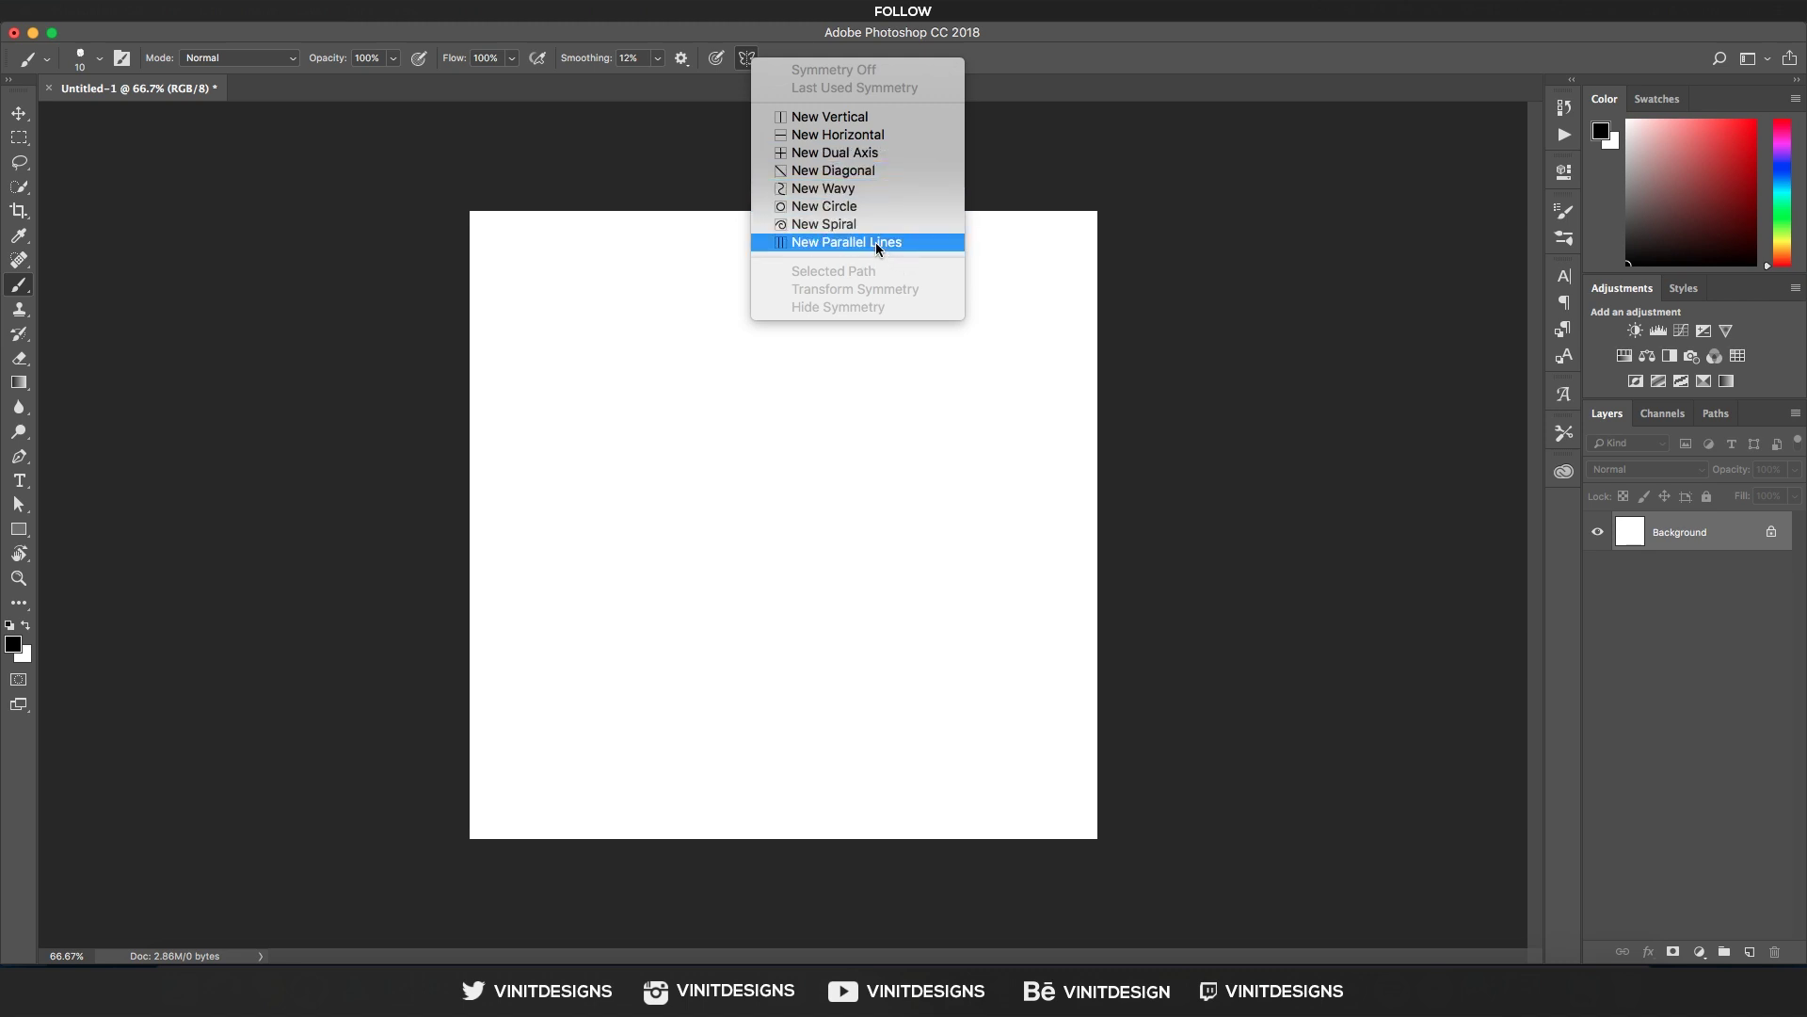
click(861, 47)
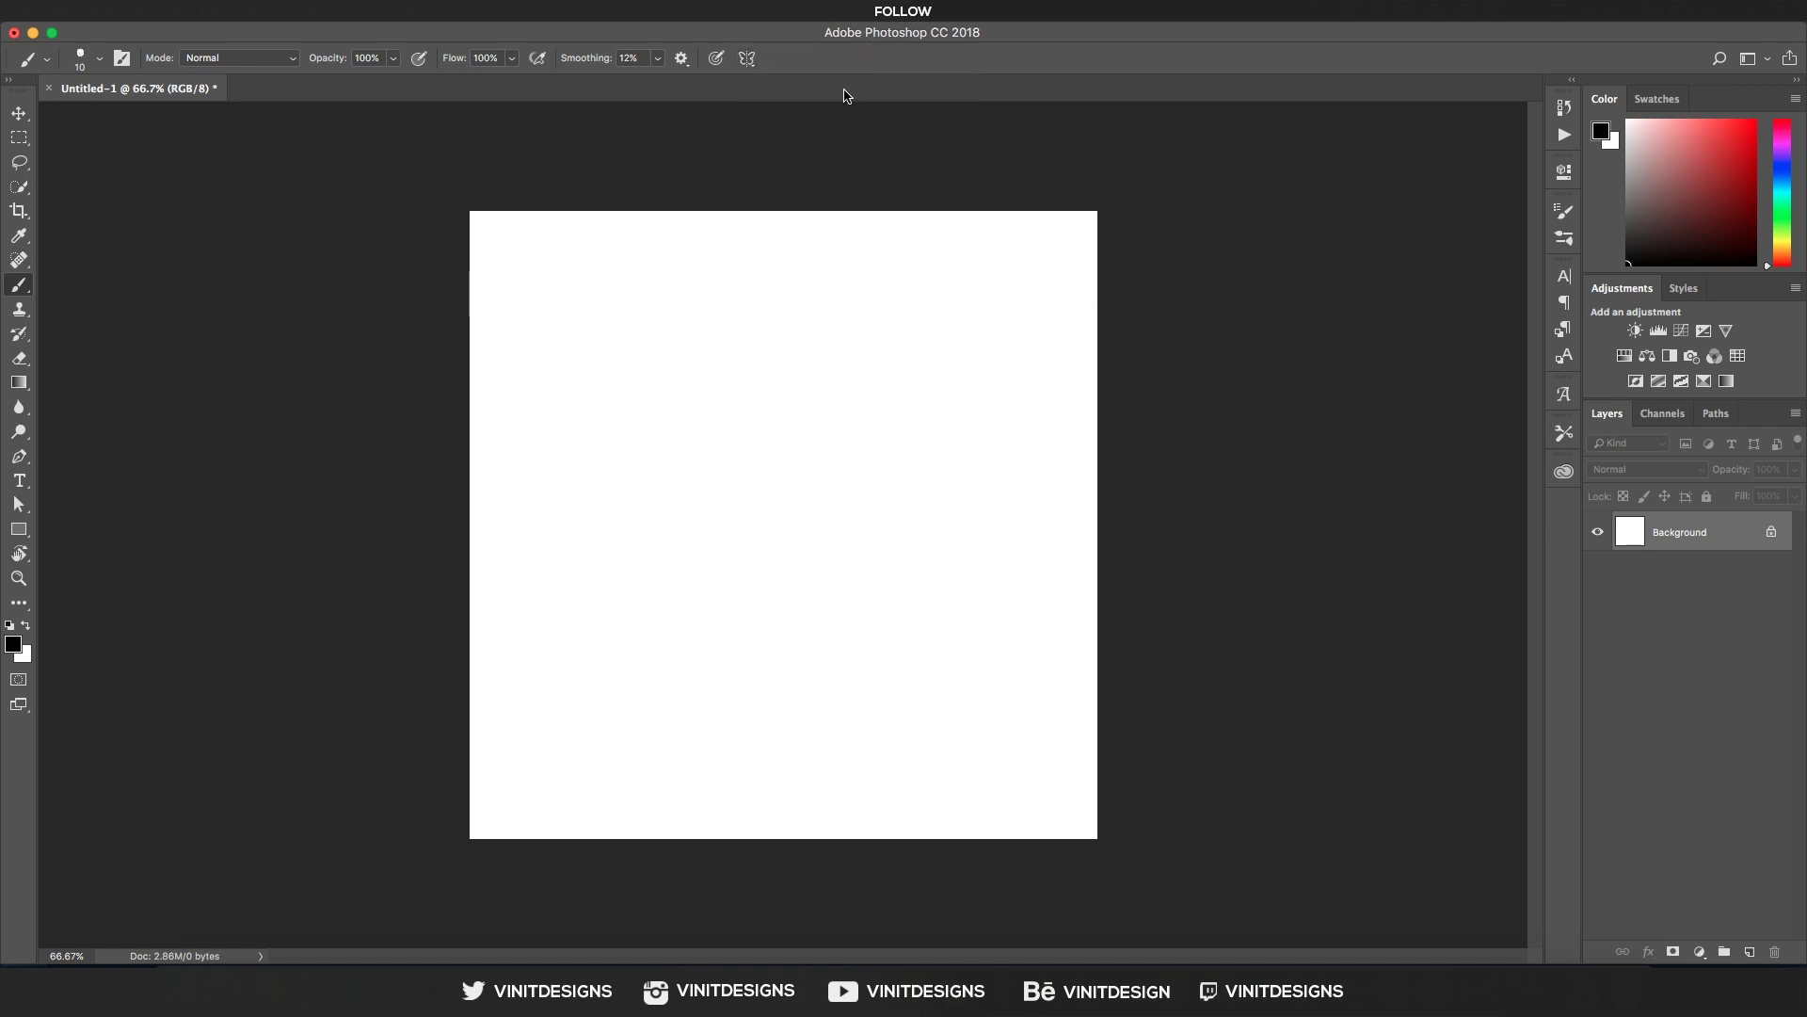
Unlock the Background into Layer 0 and select the standard Brush Tool.
click(1770, 532)
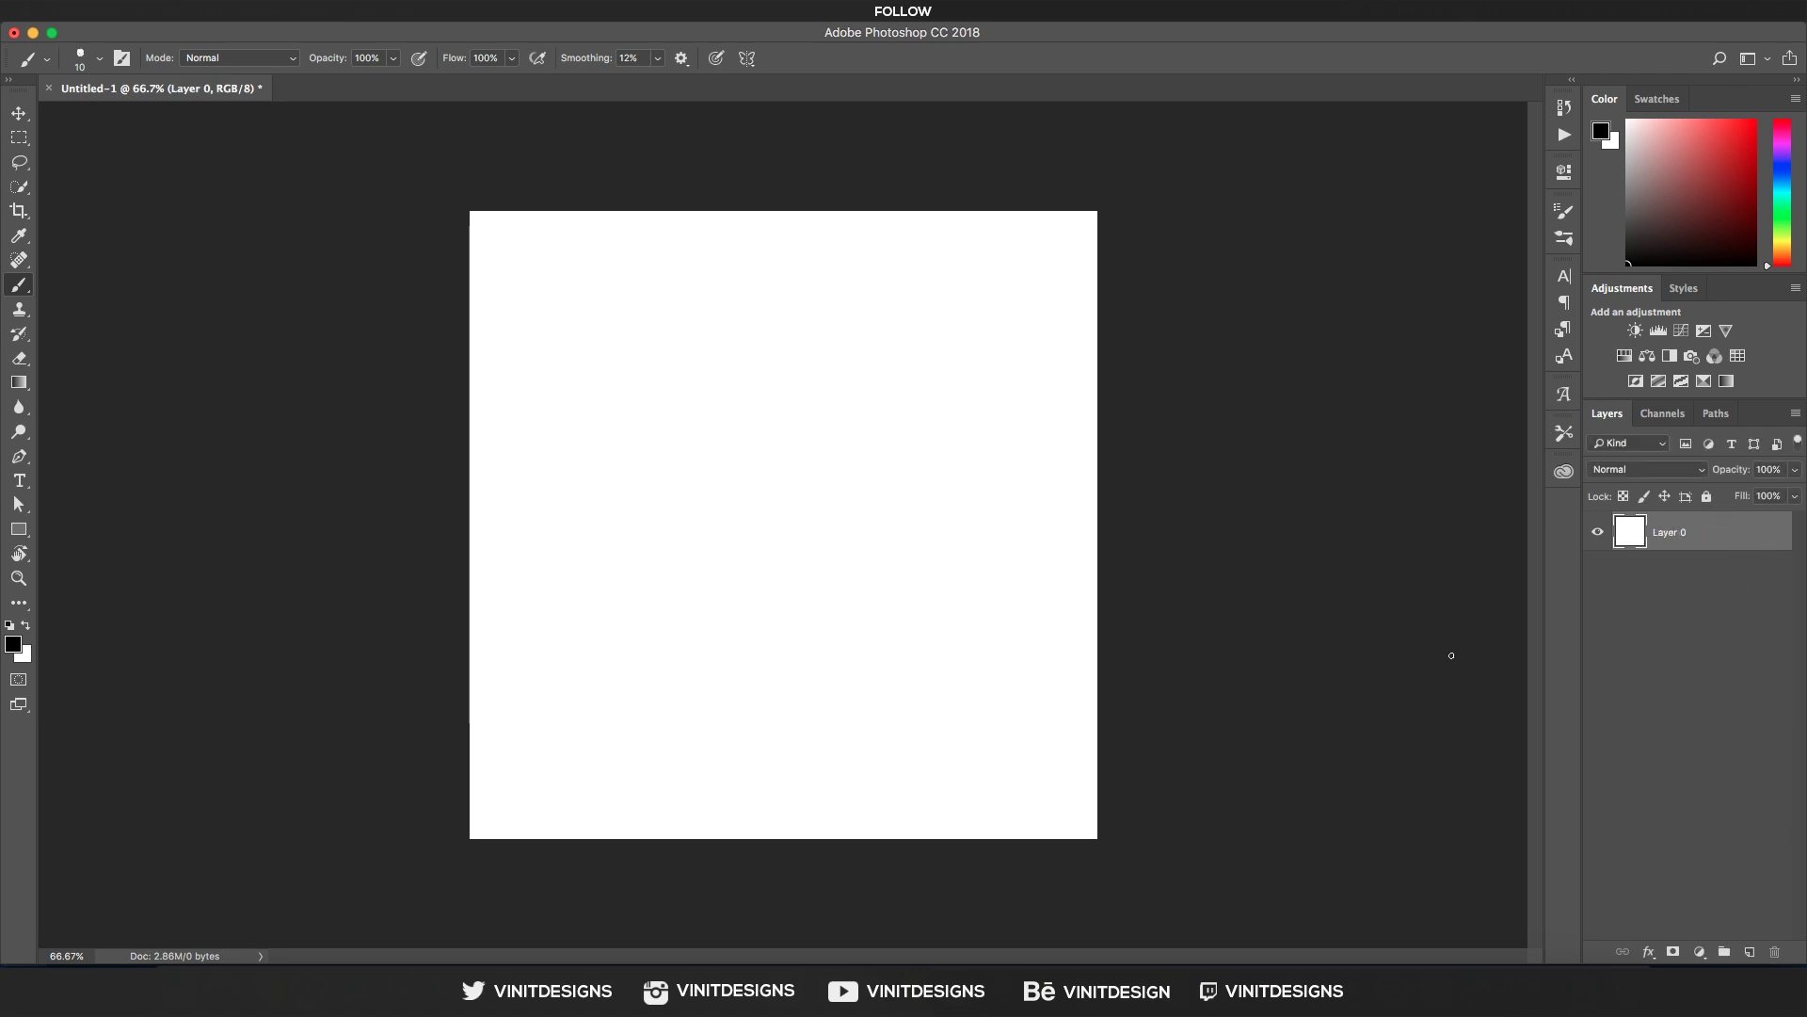
right_click(20, 284)
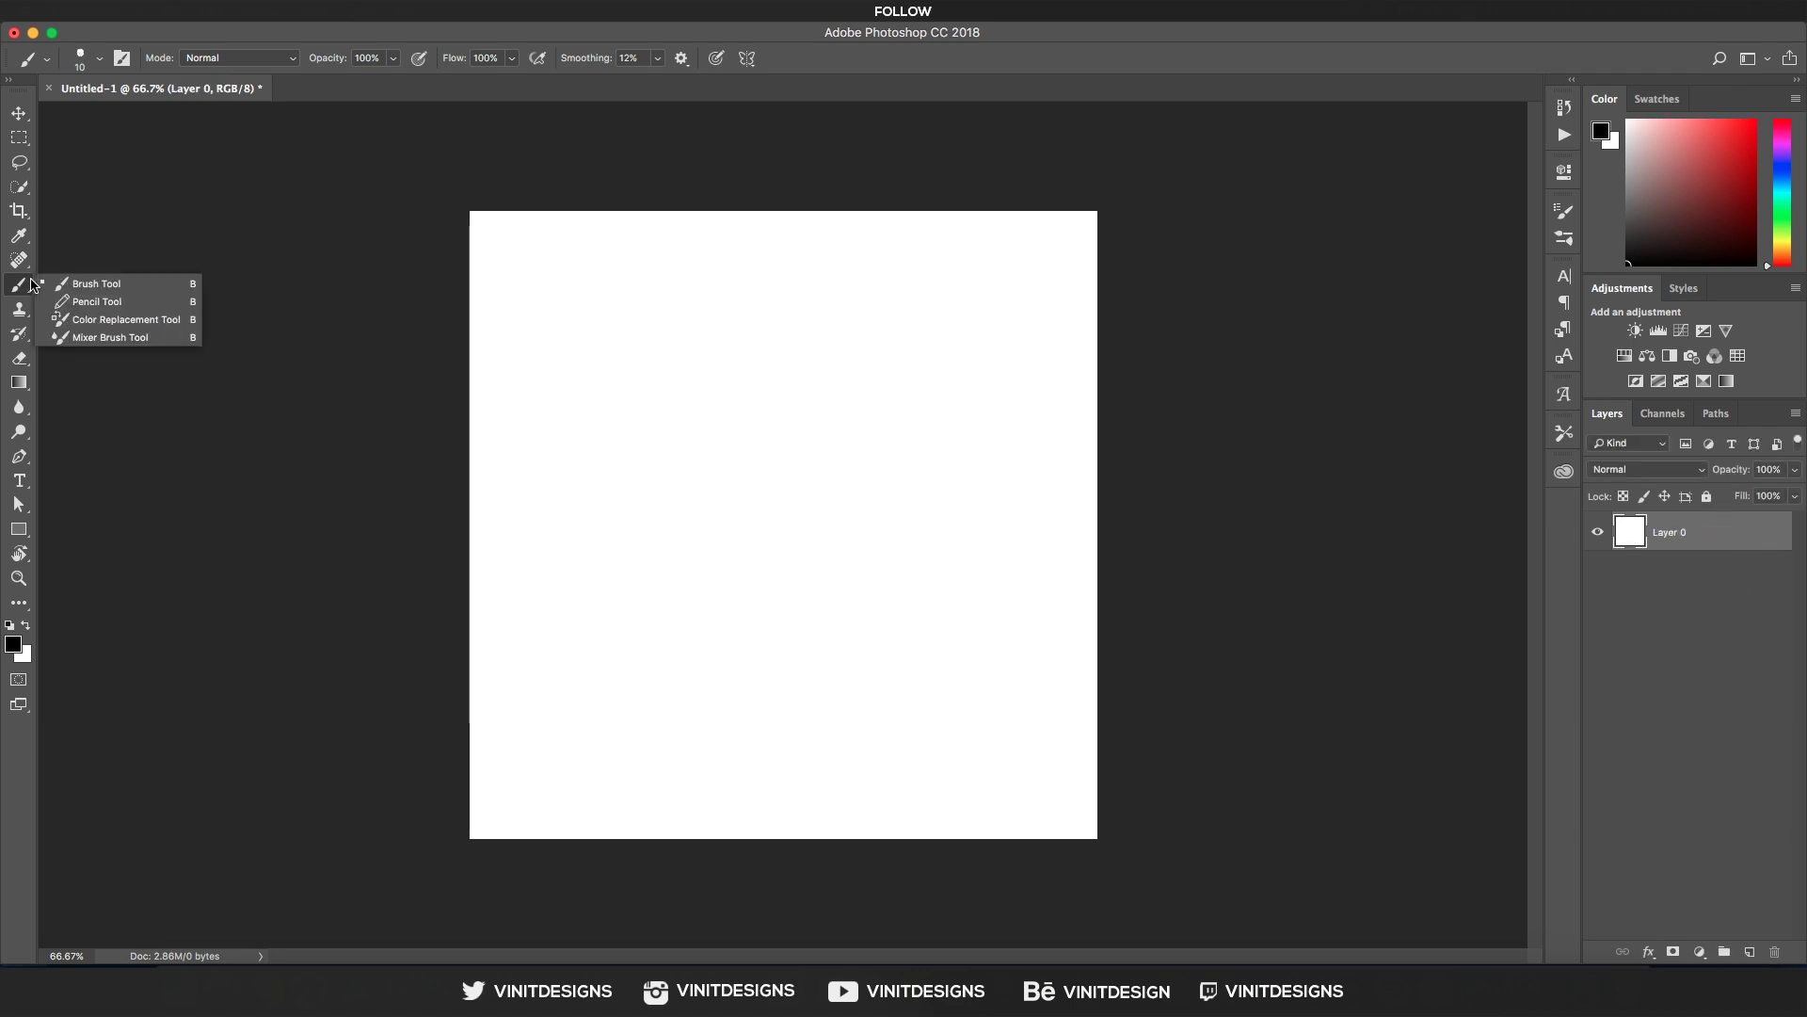
click(76, 279)
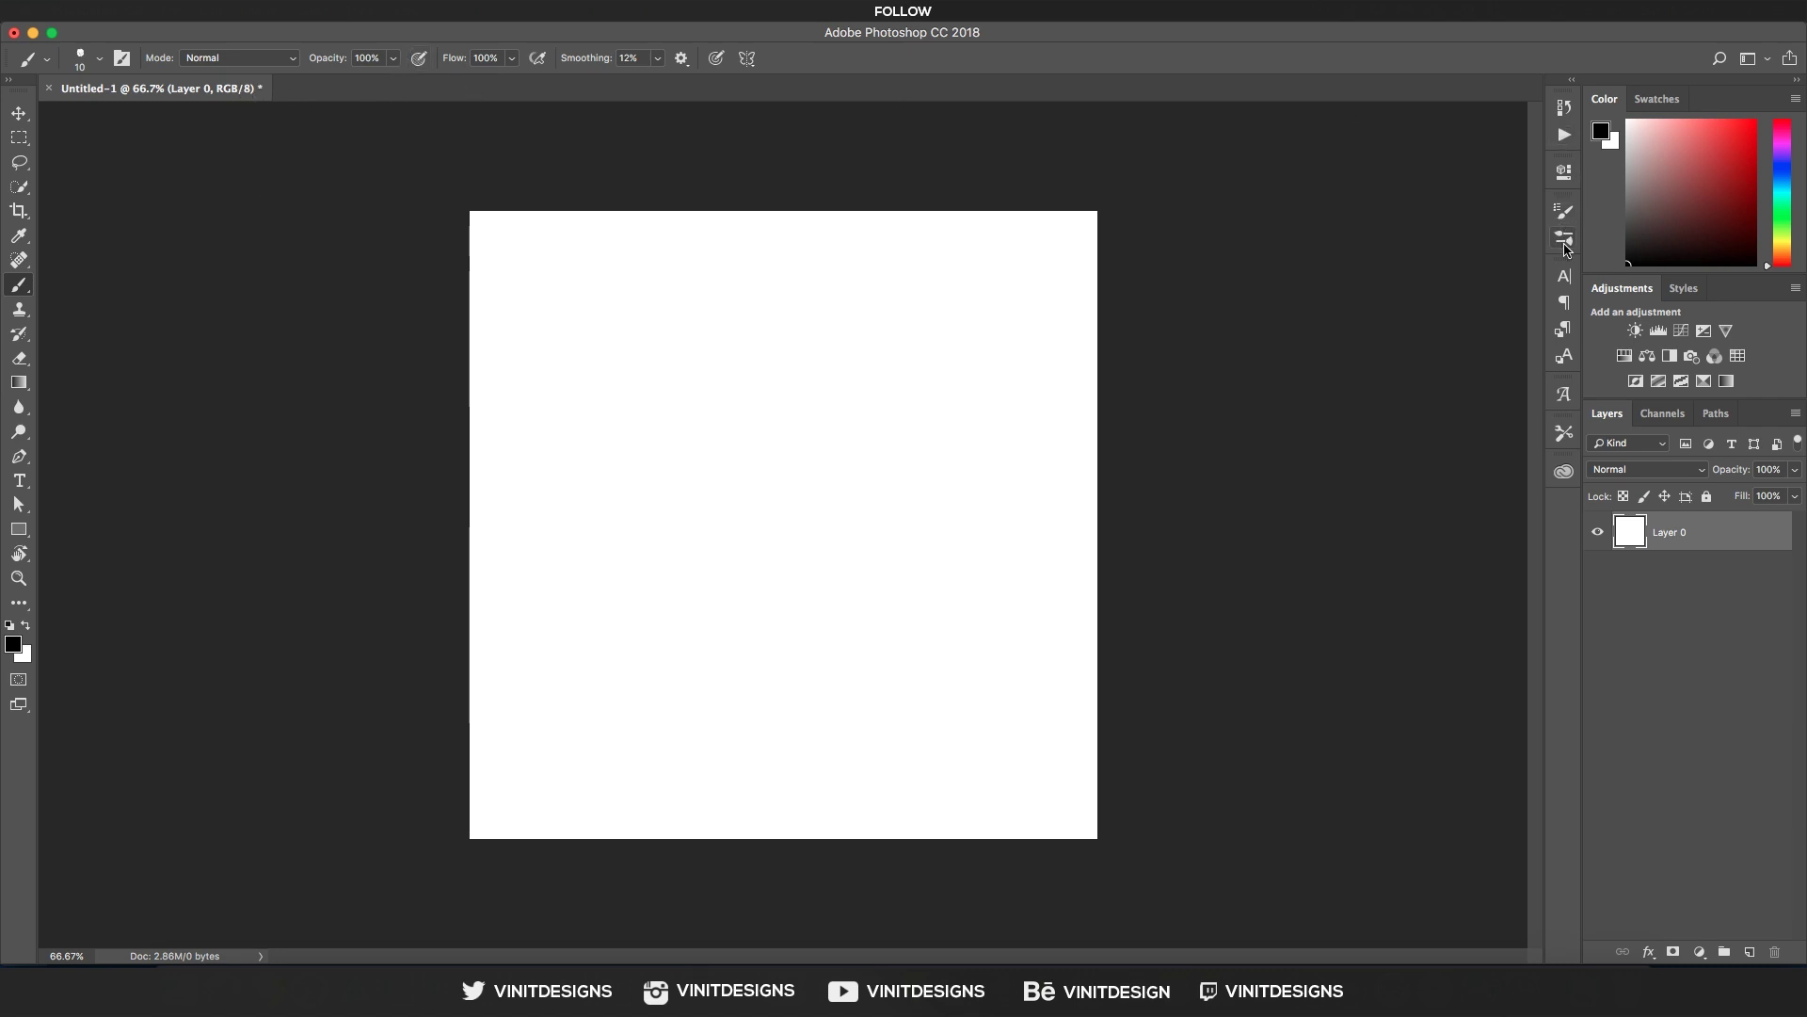
Open and collapse the brush presets panel, then show the symmetry types list.
click(1563, 239)
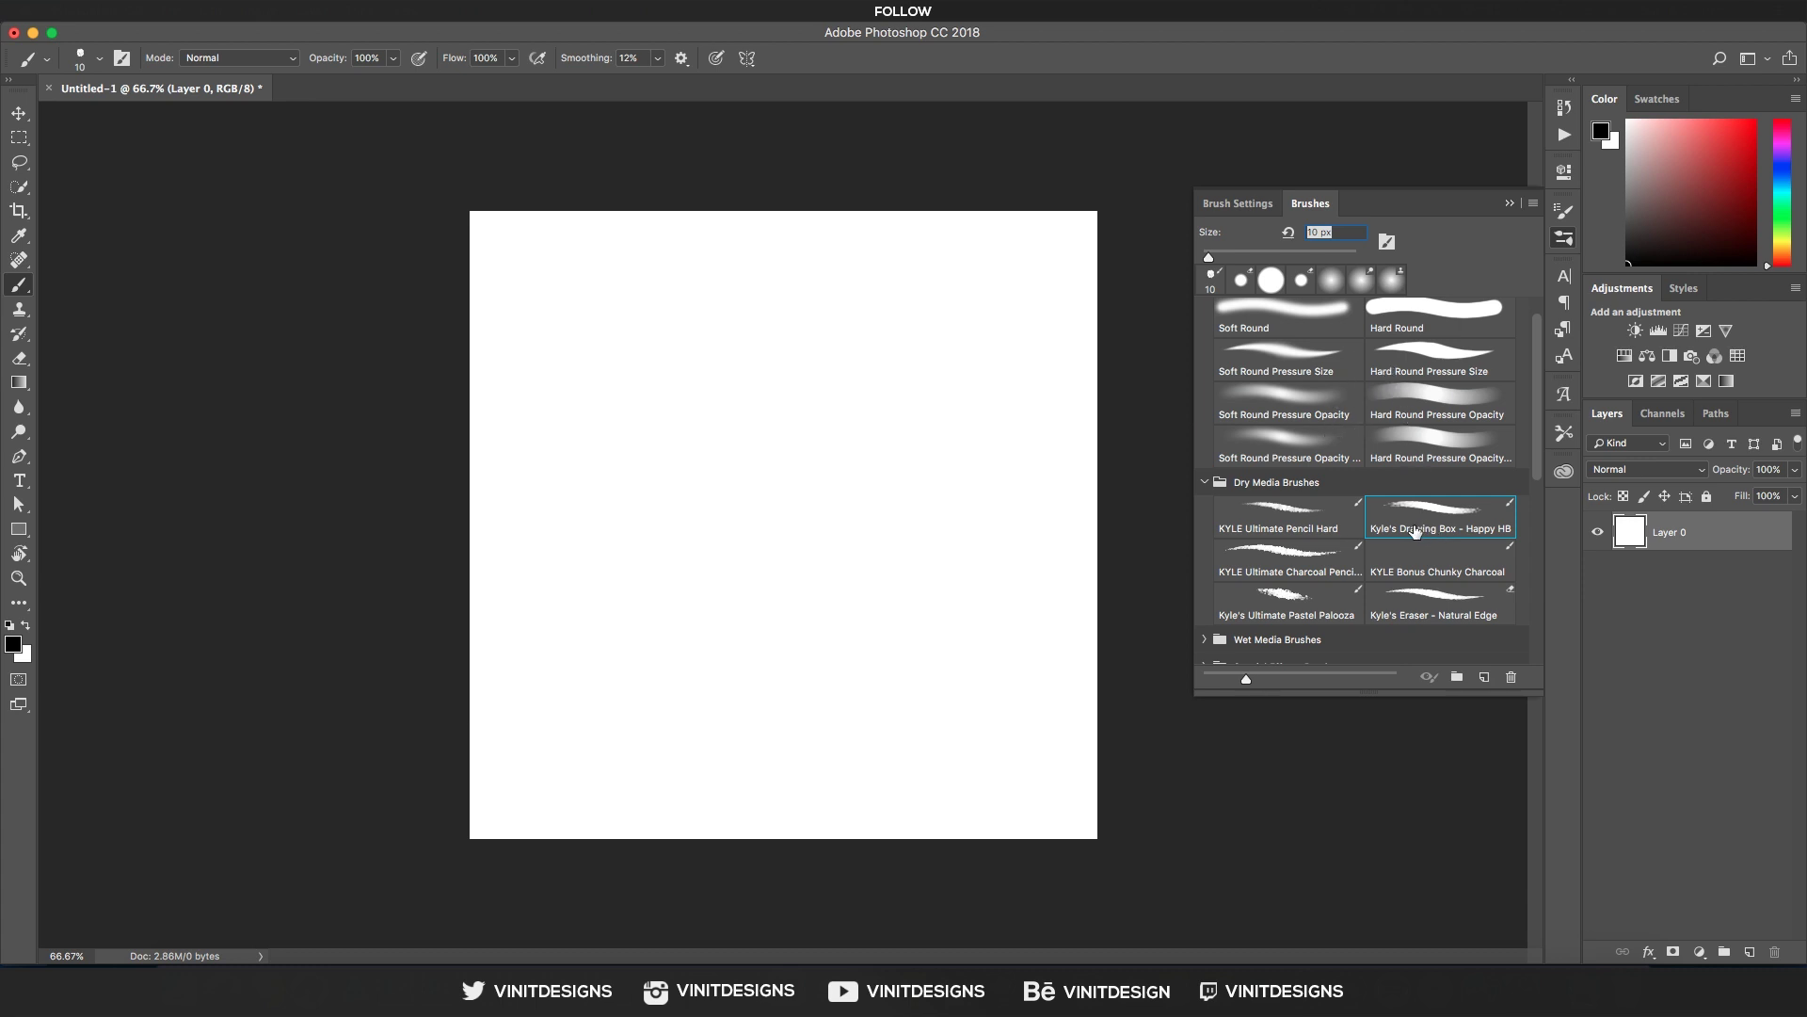
click(1510, 204)
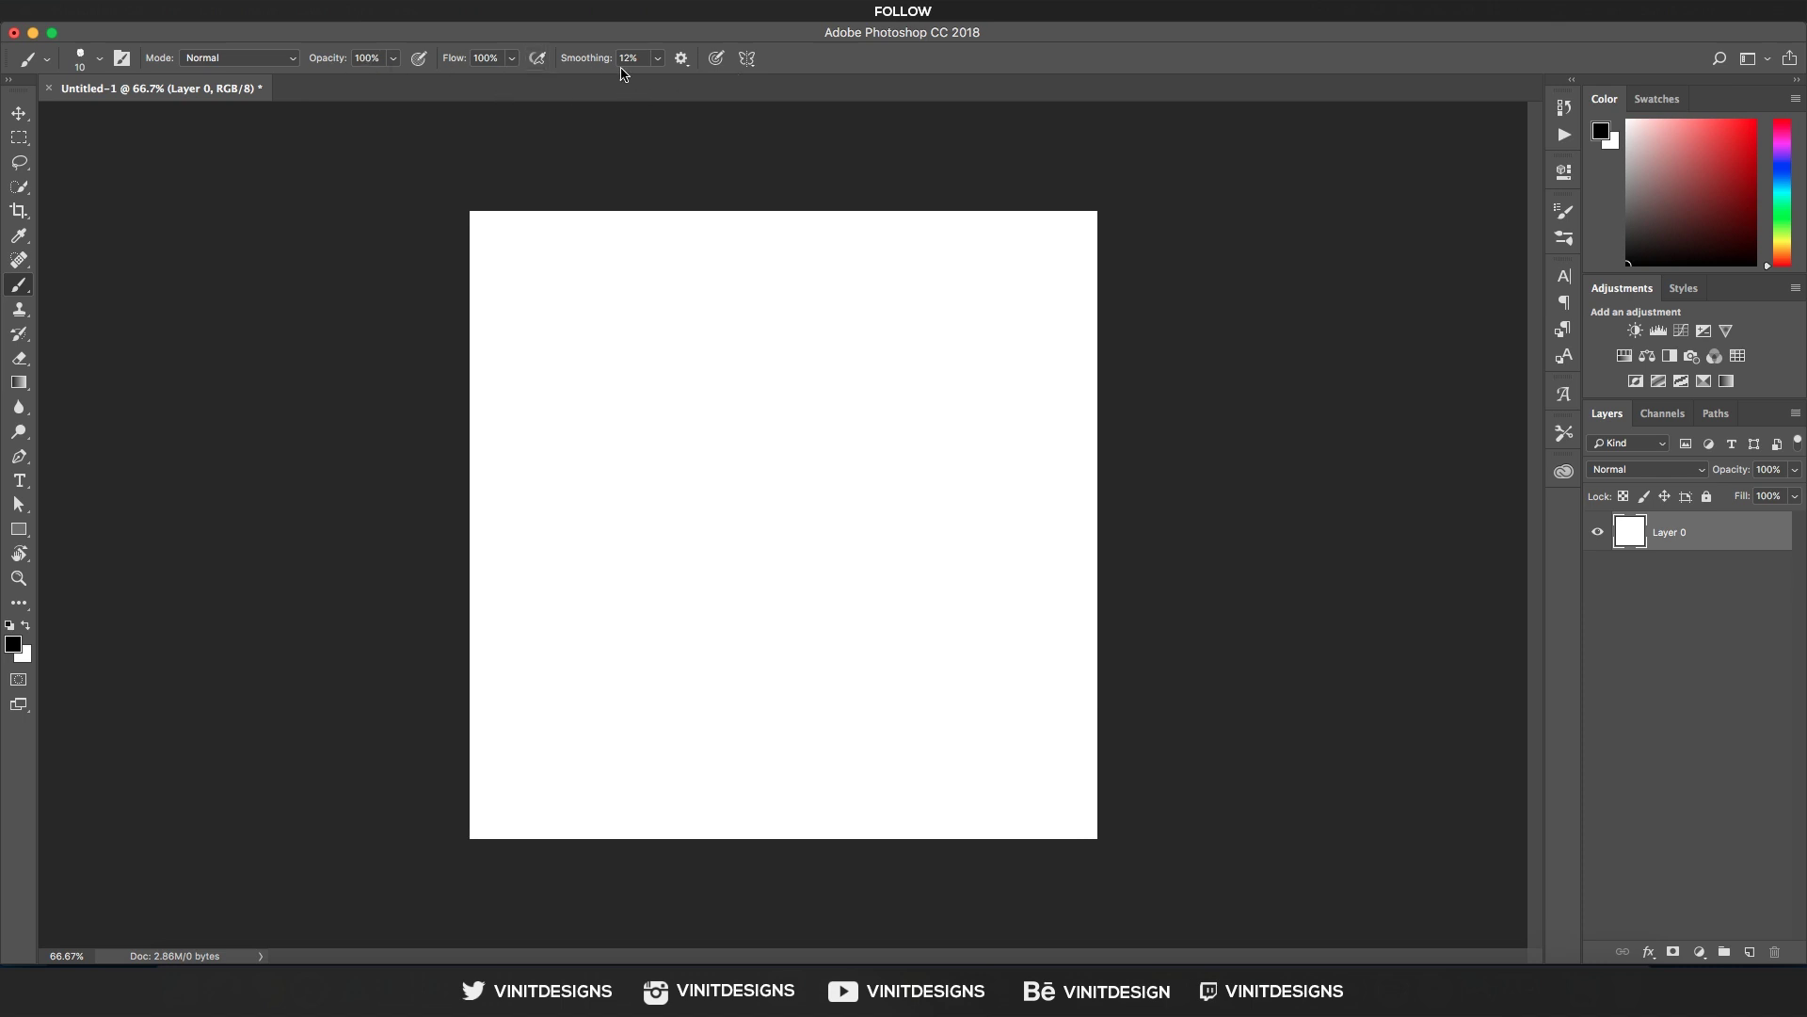
click(749, 60)
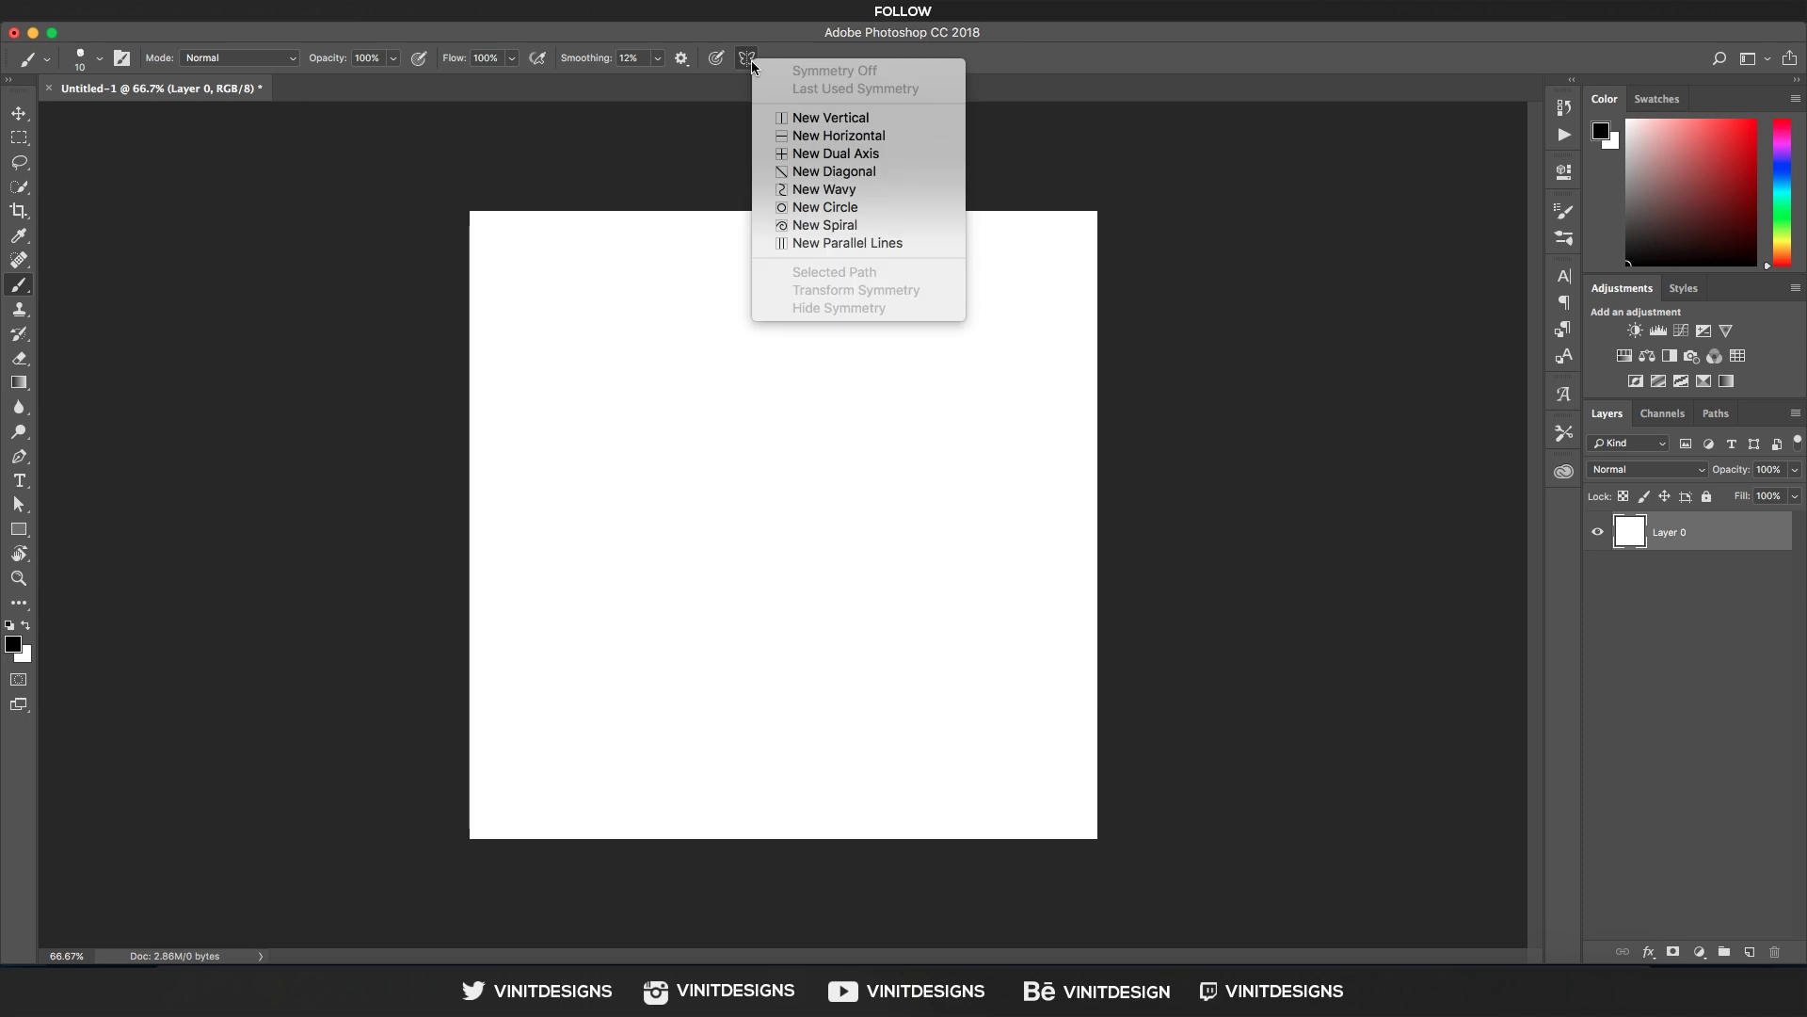
Add and commit a vertical symmetry axis, test a mirrored stroke, undo it, and reopen the symmetry list.
click(852, 118)
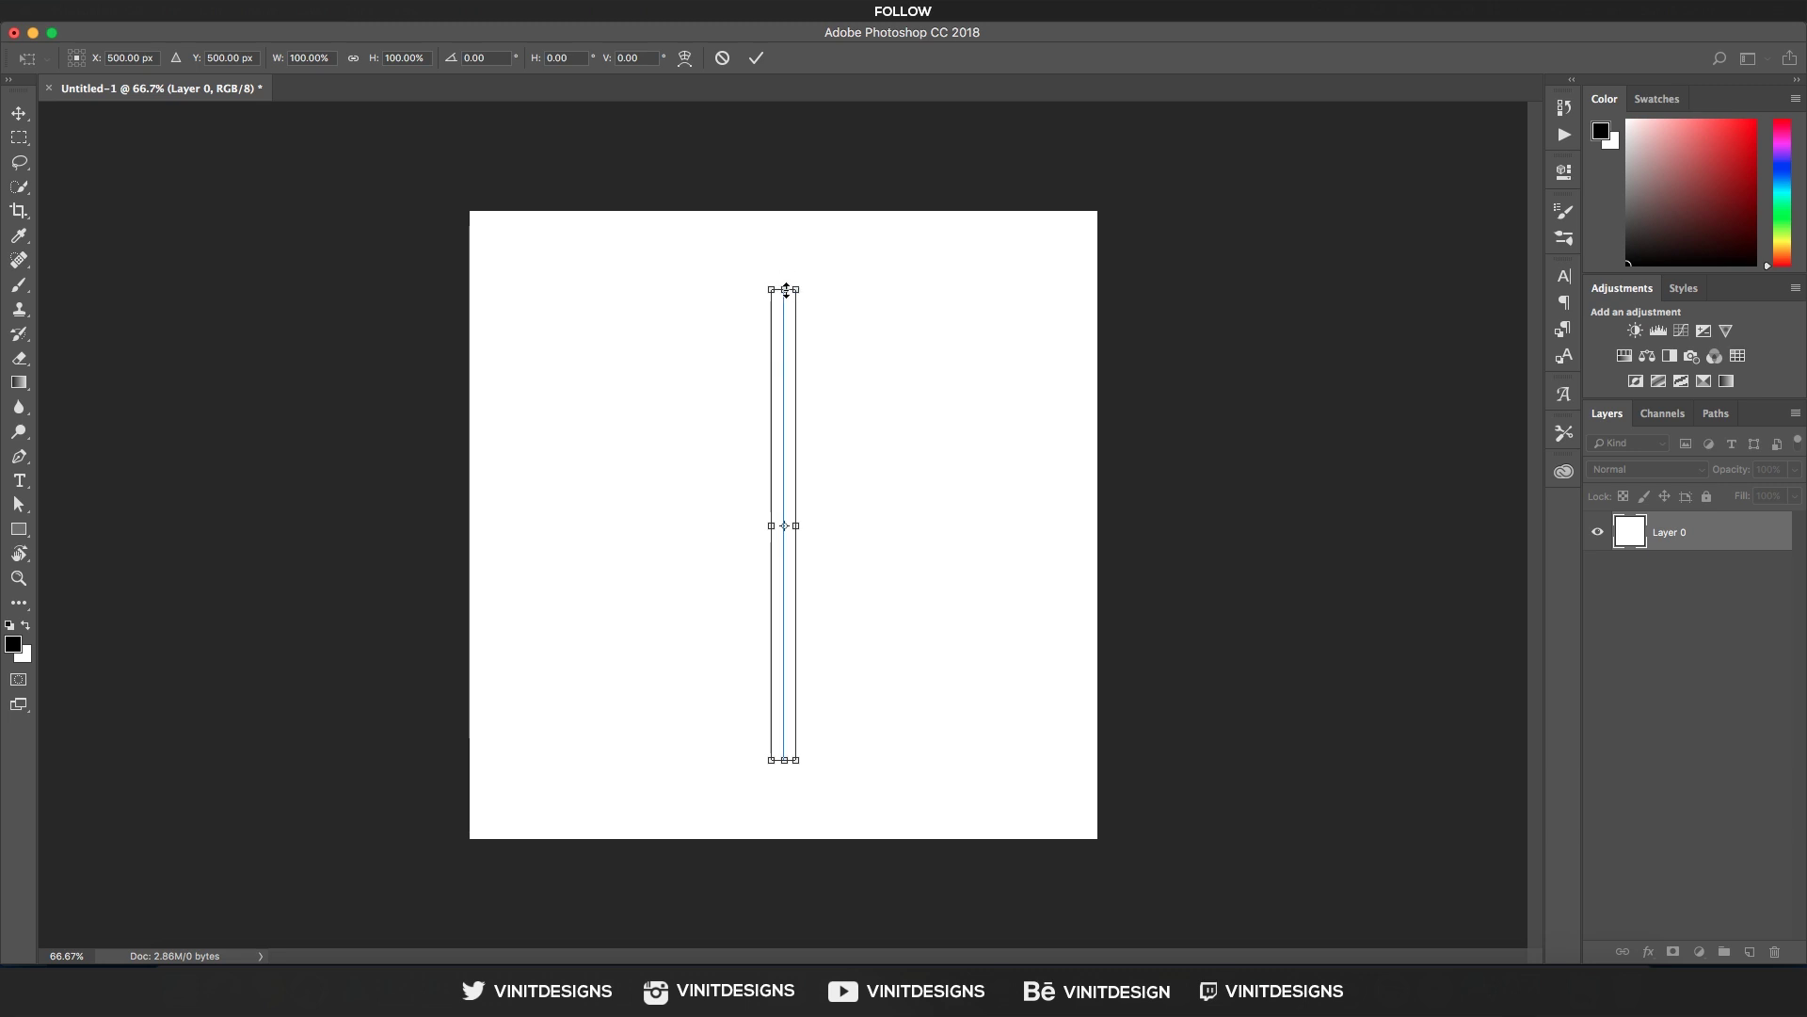
click(756, 57)
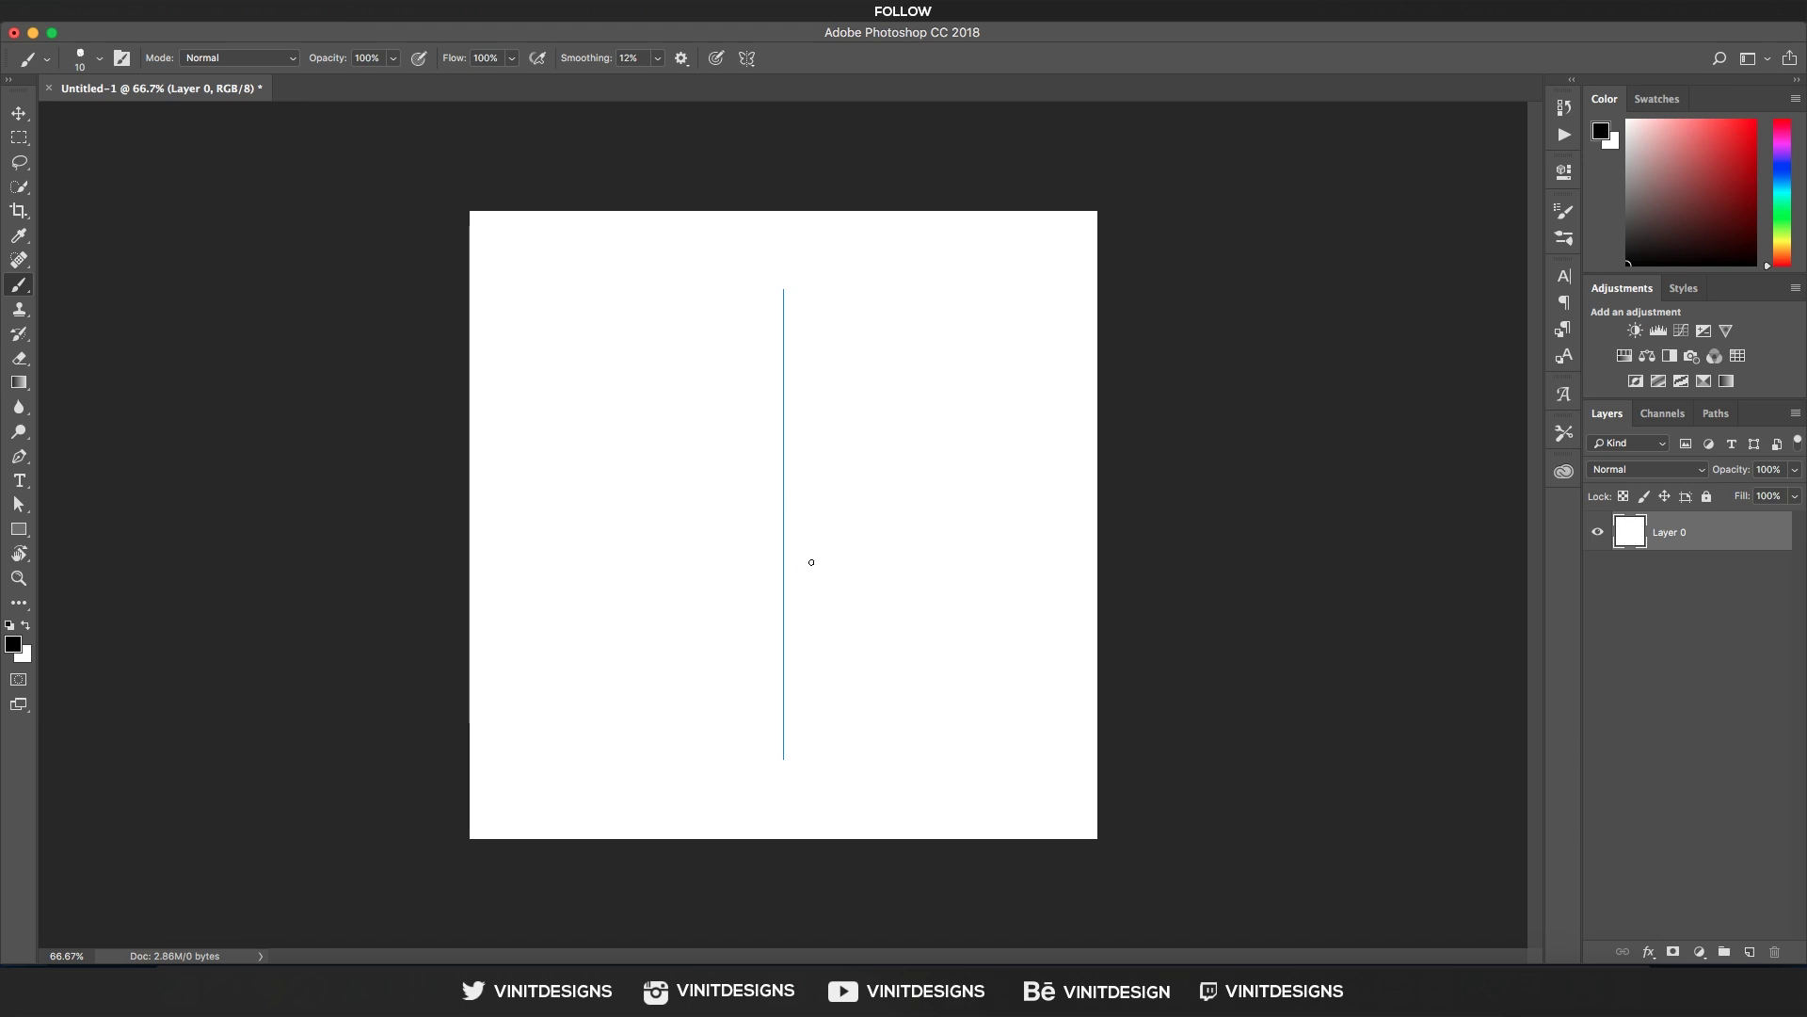
mouse_move(774, 397)
mouse_down()
mouse_move(733, 519)
mouse_move(768, 586)
mouse_up()
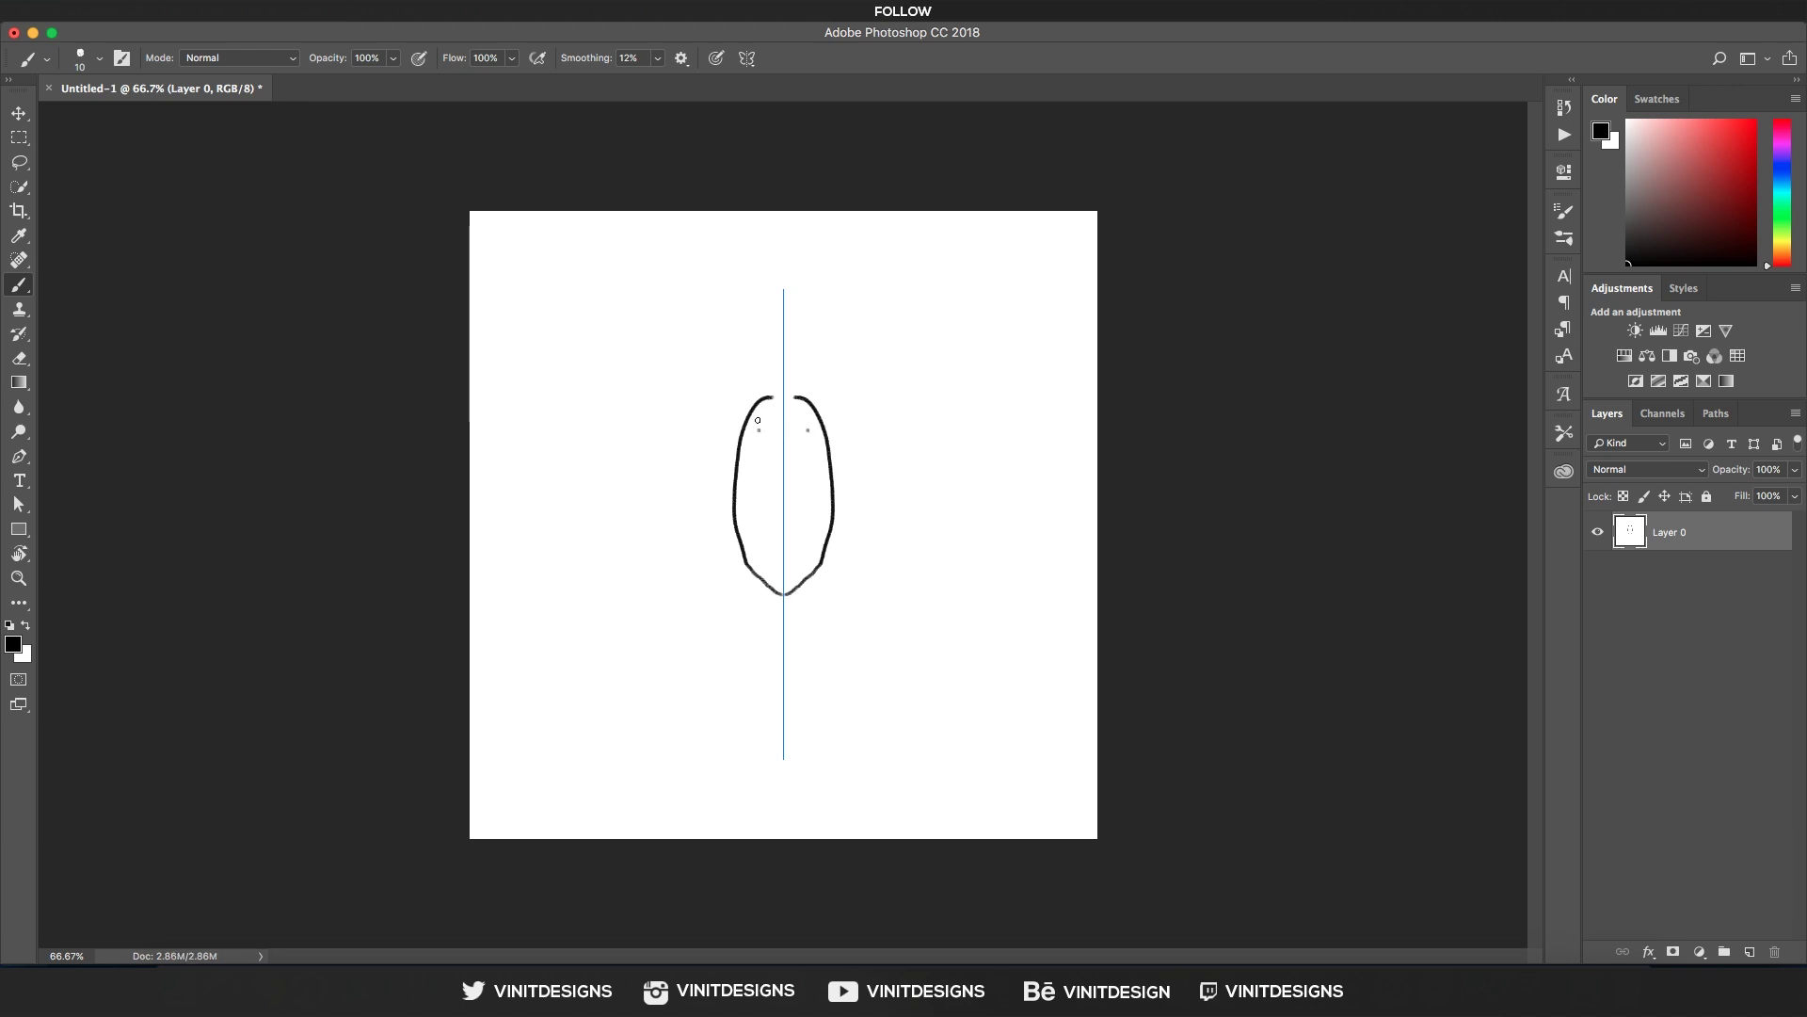
key(super+z)
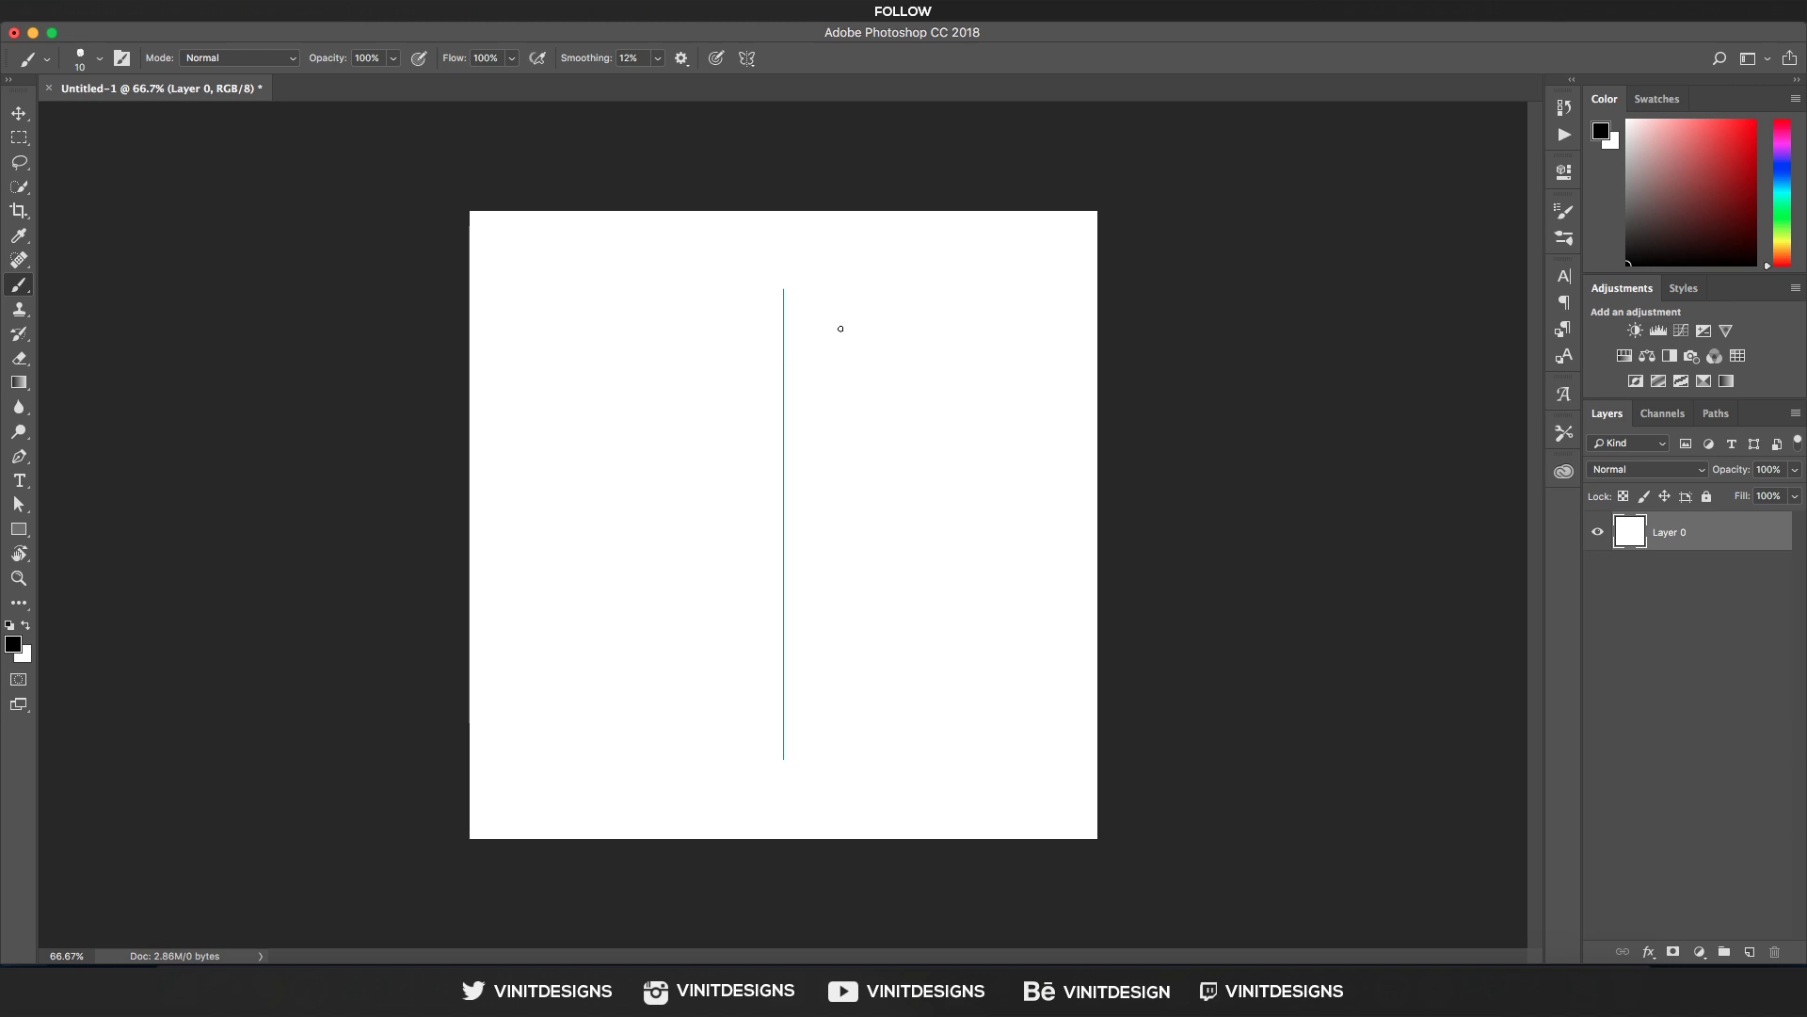
click(753, 60)
Replace the axis with a new horizontal symmetry axis and commit it.
click(753, 62)
click(753, 63)
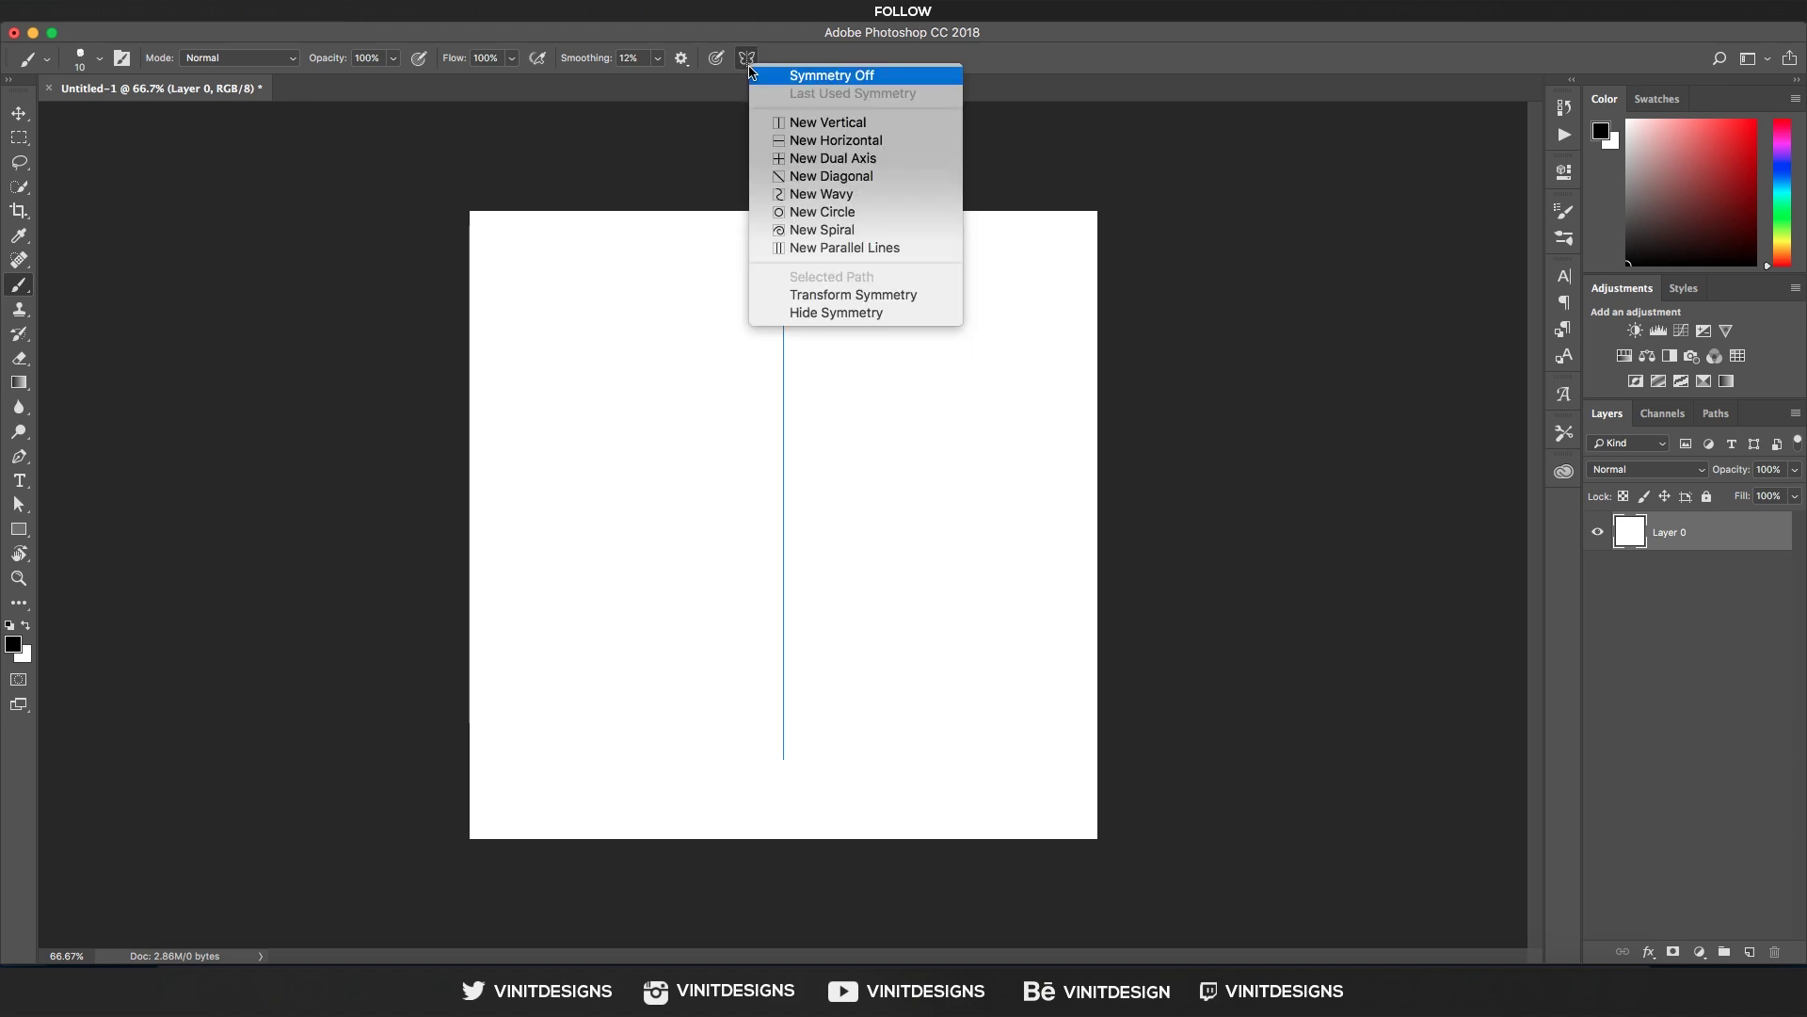
click(828, 140)
key(Return)
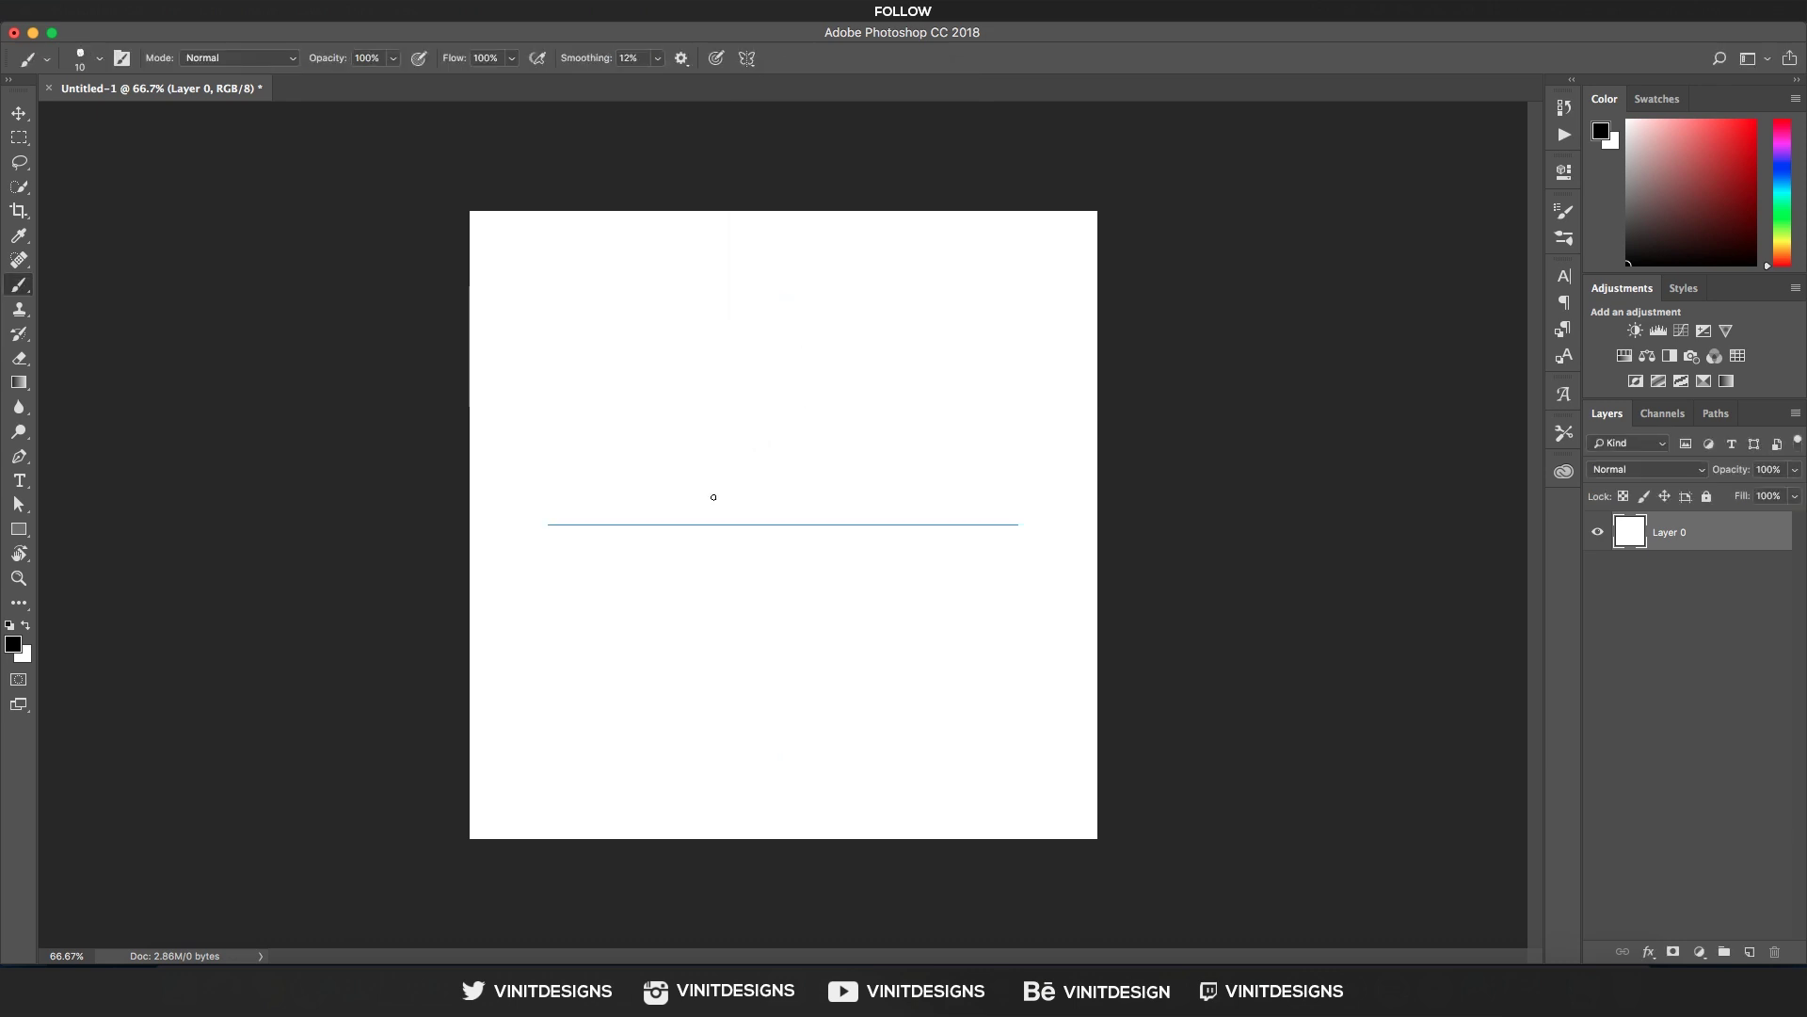
Paint a mirrored egg with inner curls, undo it all, and reopen the symmetry list.
mouse_move(697, 518)
mouse_down()
mouse_move(700, 477)
mouse_move(810, 364)
mouse_move(910, 428)
mouse_move(945, 524)
mouse_up()
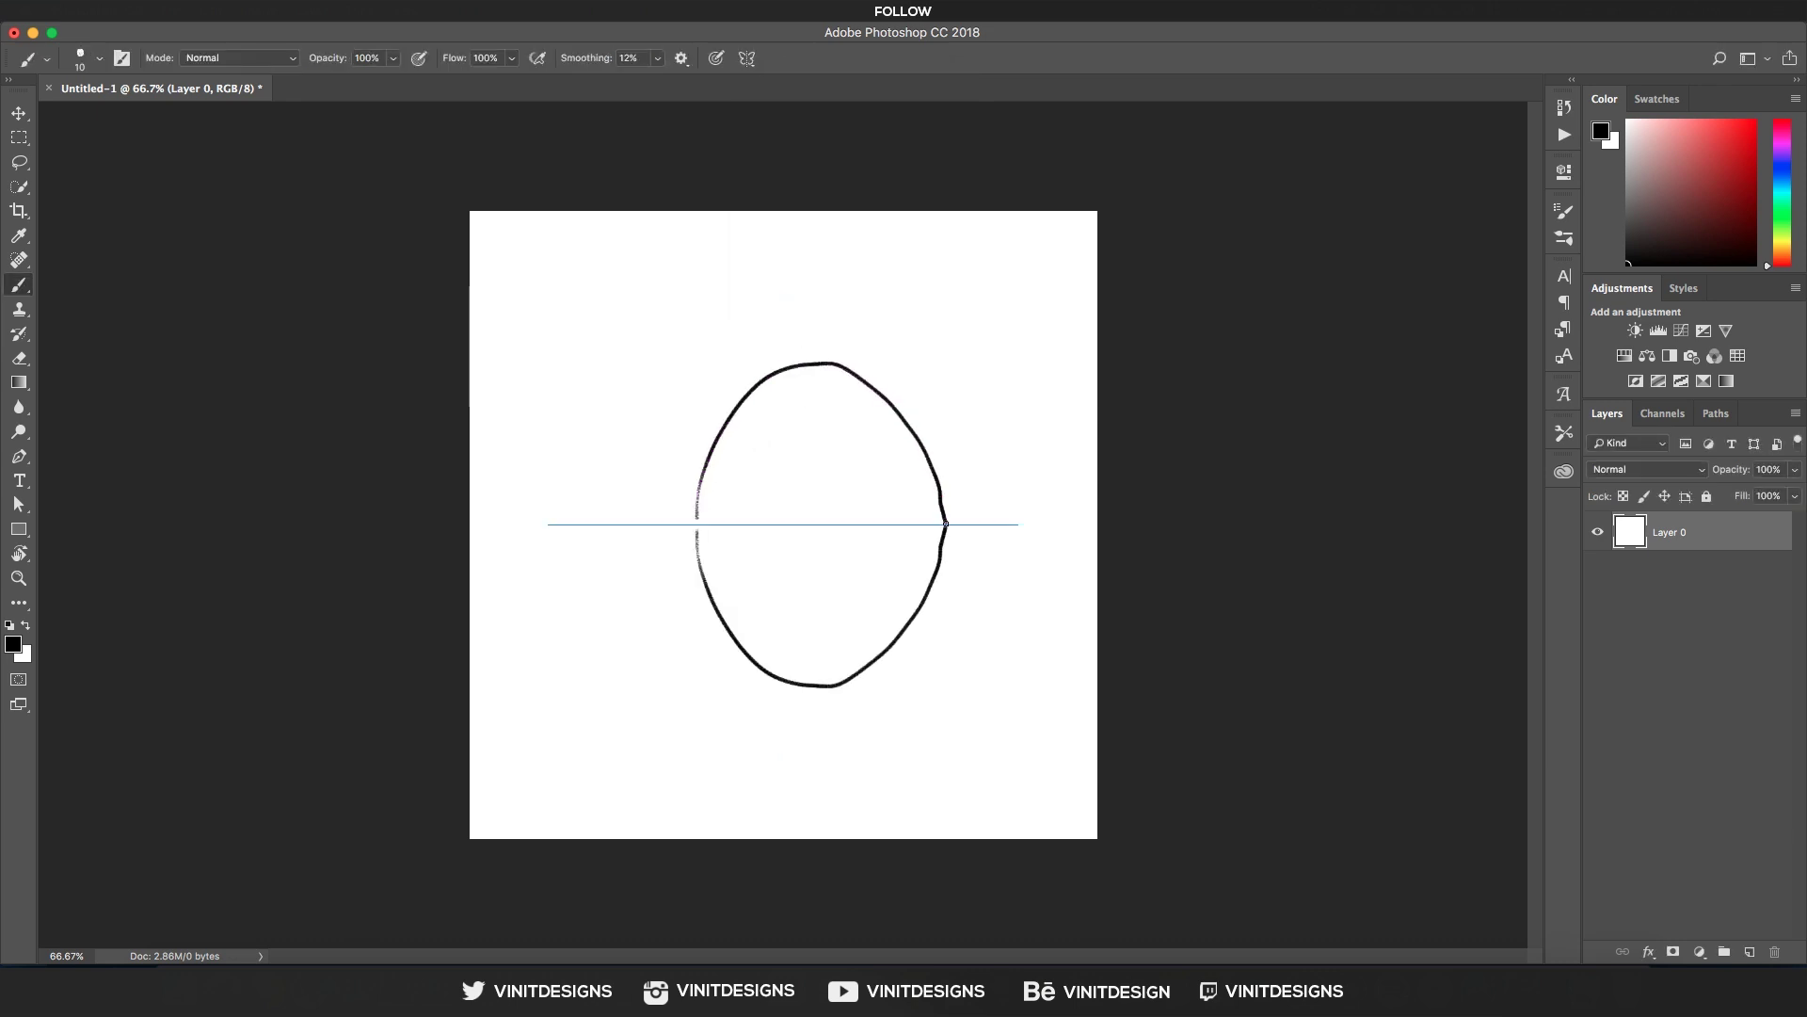
mouse_move(741, 599)
mouse_down()
mouse_move(830, 657)
mouse_move(770, 651)
mouse_move(755, 588)
mouse_move(865, 589)
mouse_move(815, 577)
mouse_up()
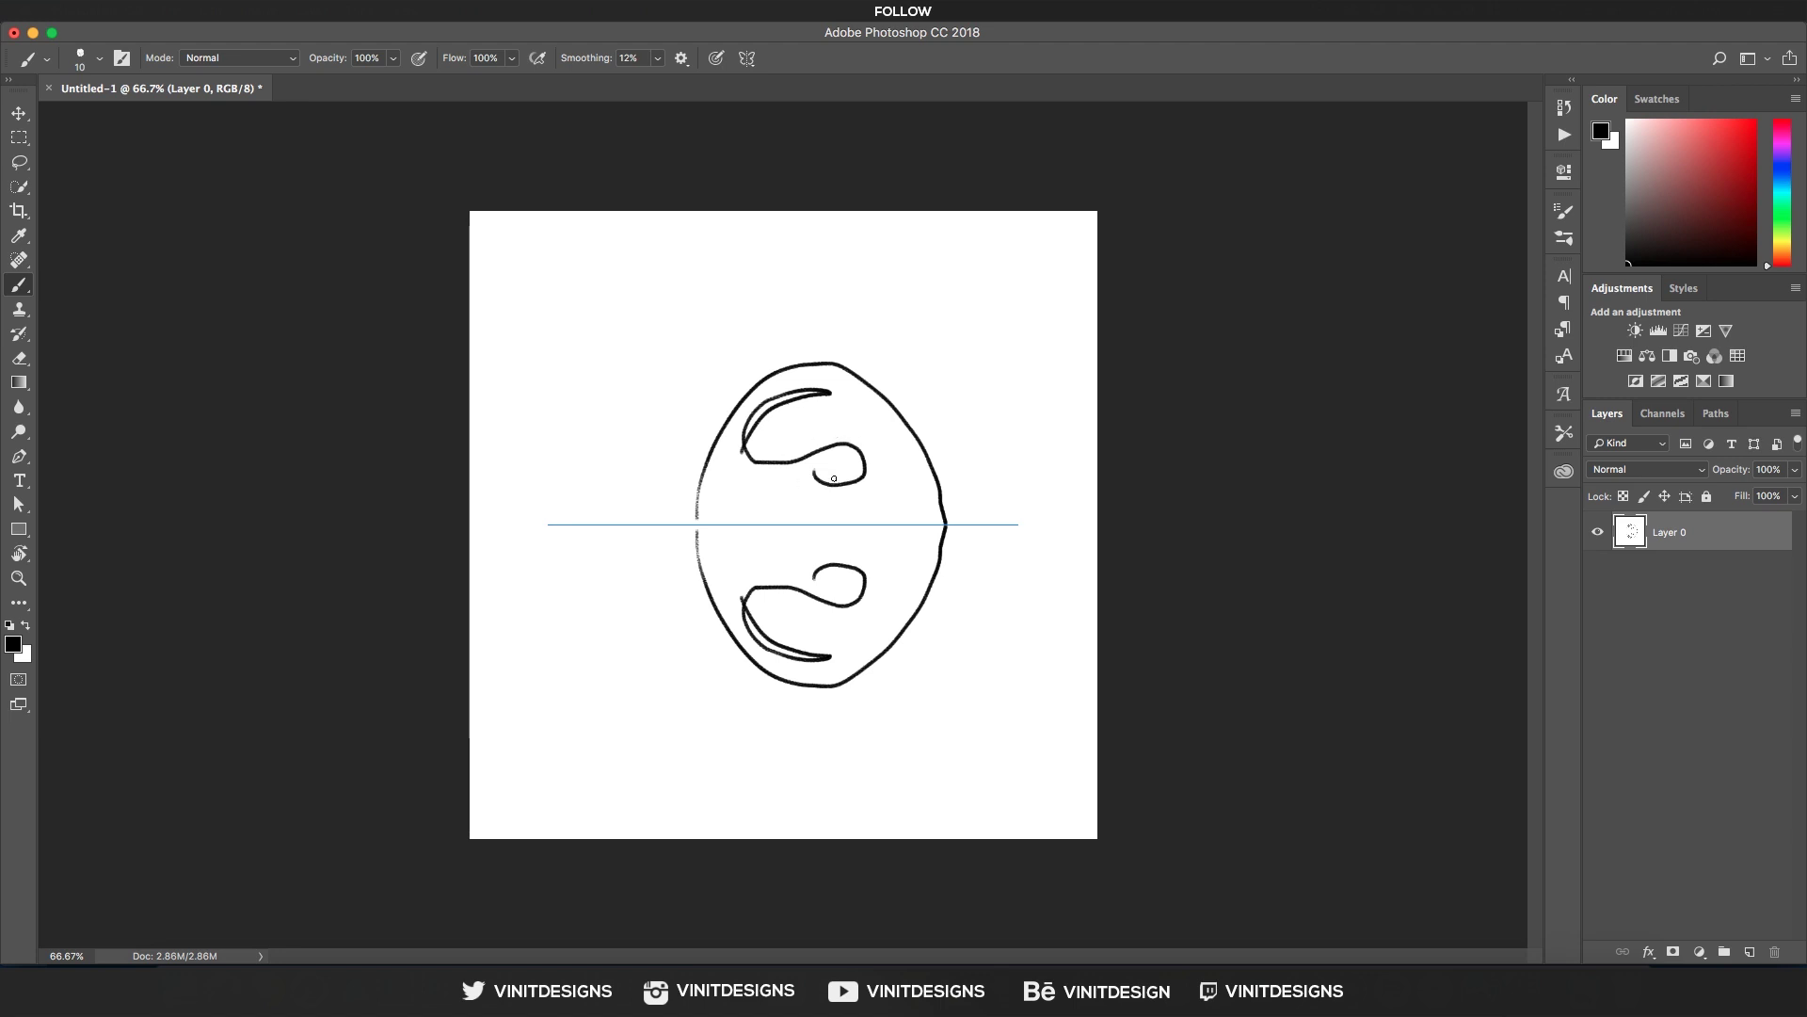
key(super+z)
key(super+z)
key(alt+super+z)
key(alt+super+z)
key(alt+super+z)
click(747, 58)
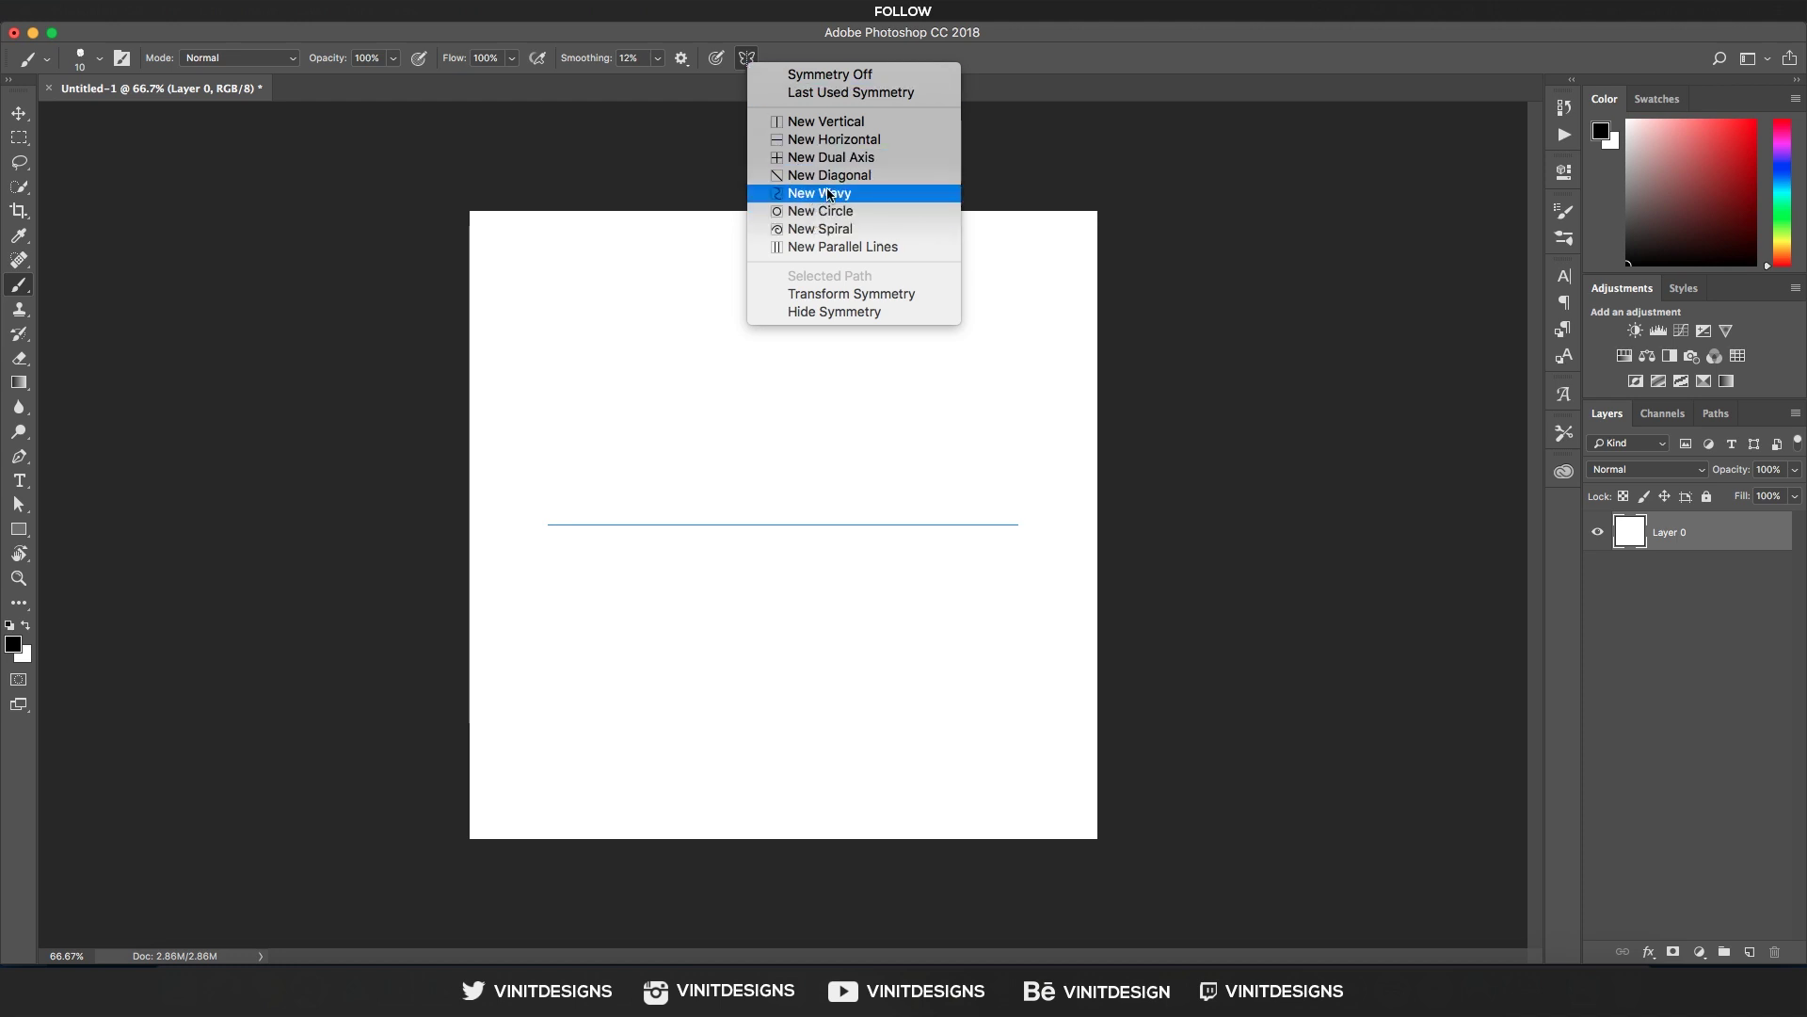
Switch to a committed wavy symmetry path and test a mirrored stroke, then undo it.
click(826, 194)
click(756, 59)
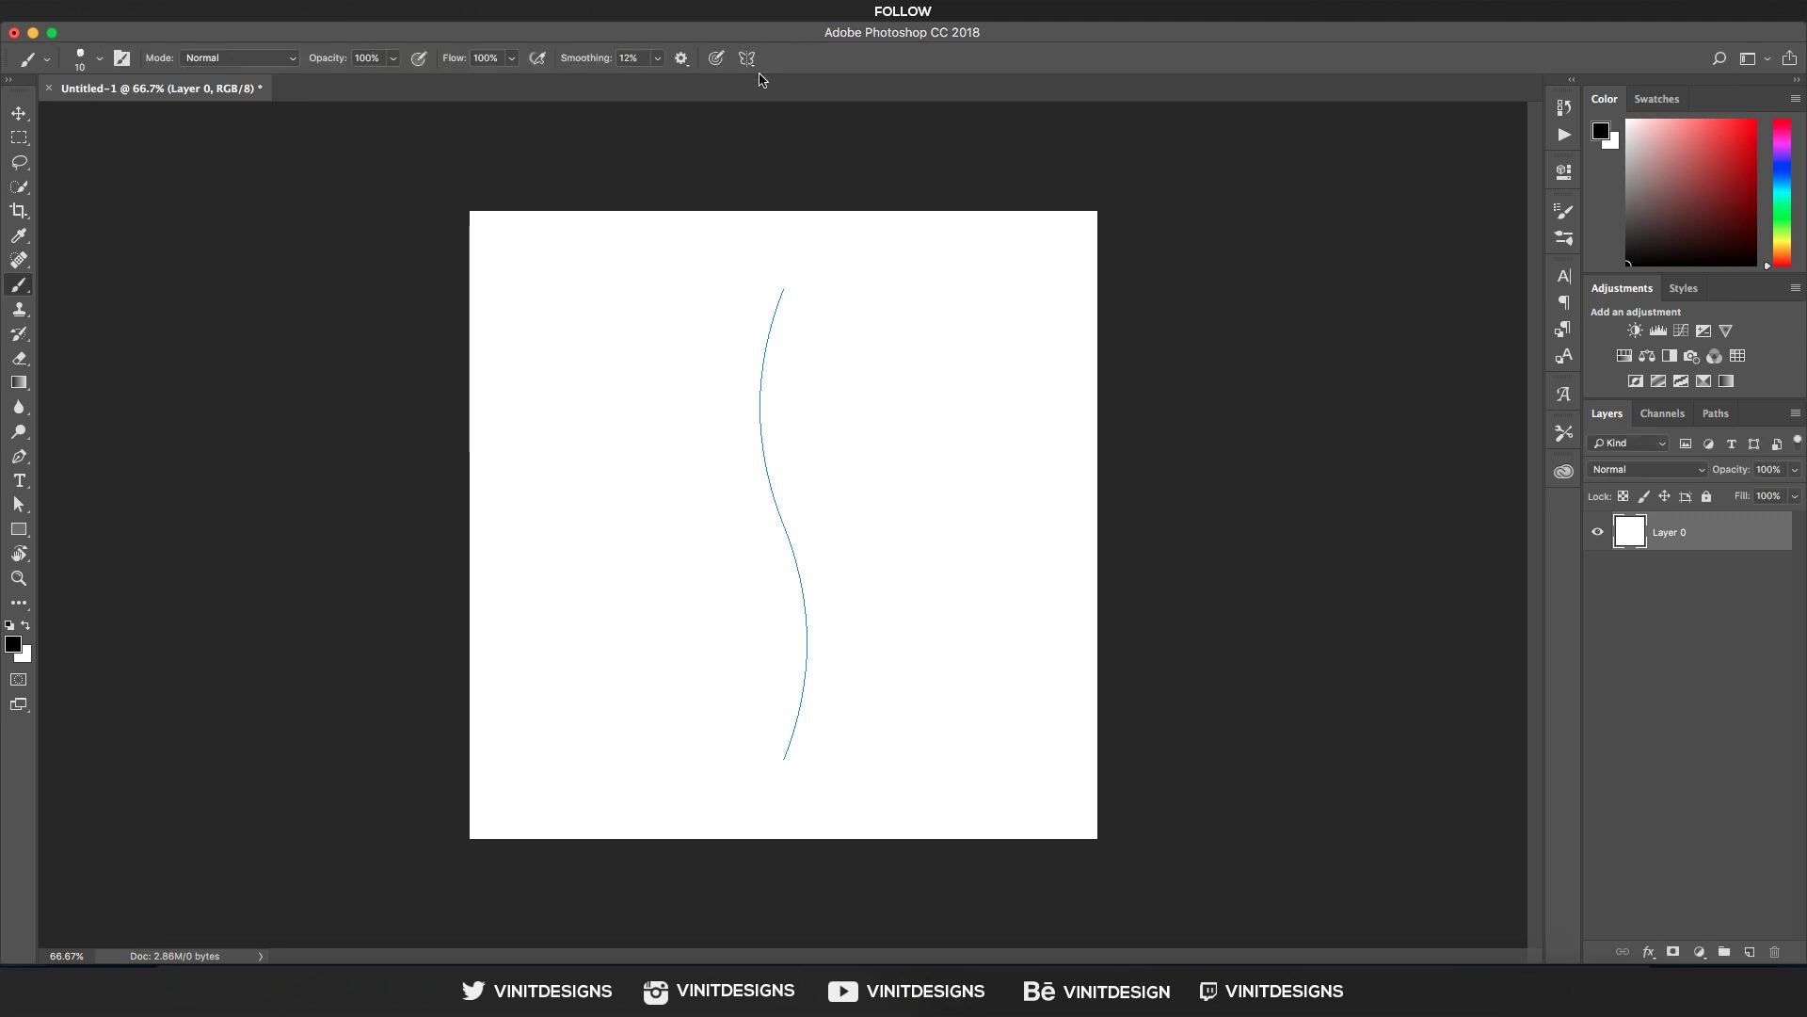
mouse_move(785, 299)
mouse_down()
mouse_move(868, 345)
mouse_move(875, 461)
mouse_up()
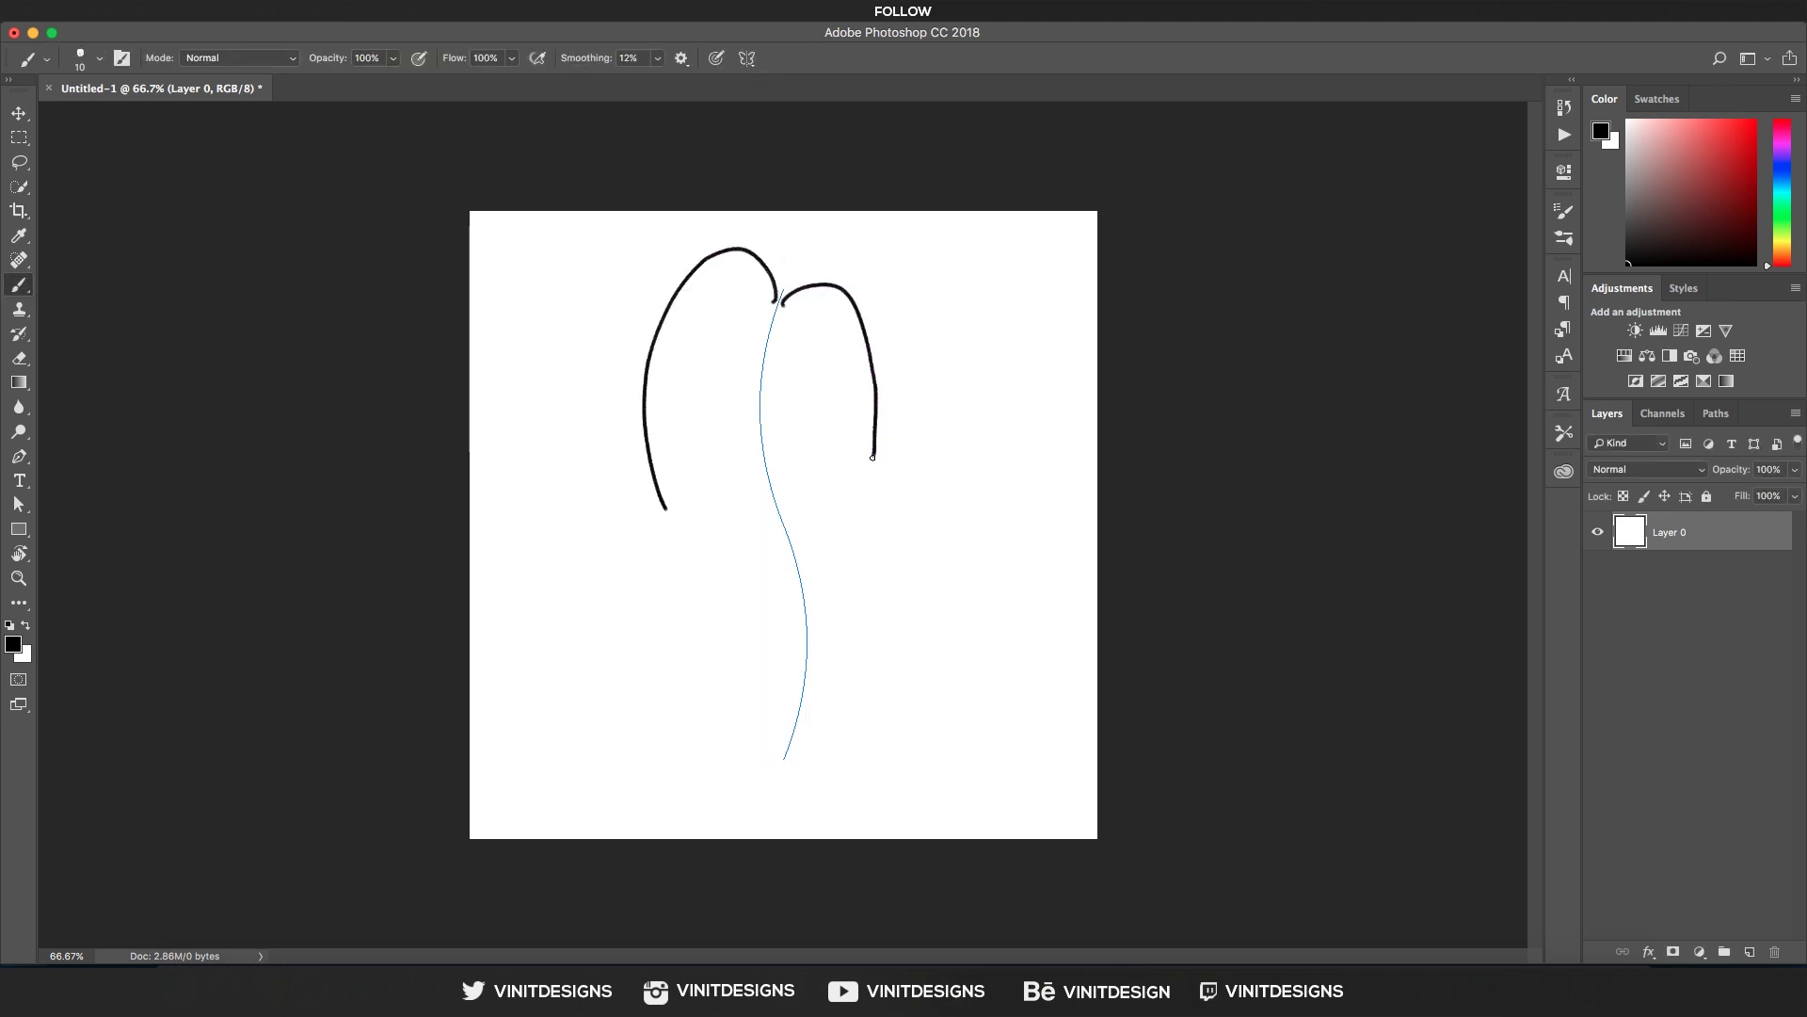
key(ctrl+z)
Paint more strokes mirrored along the wavy path, clear the canvas, and reopen the symmetry list.
mouse_move(780, 296)
mouse_down()
mouse_move(940, 517)
mouse_move(940, 606)
mouse_up()
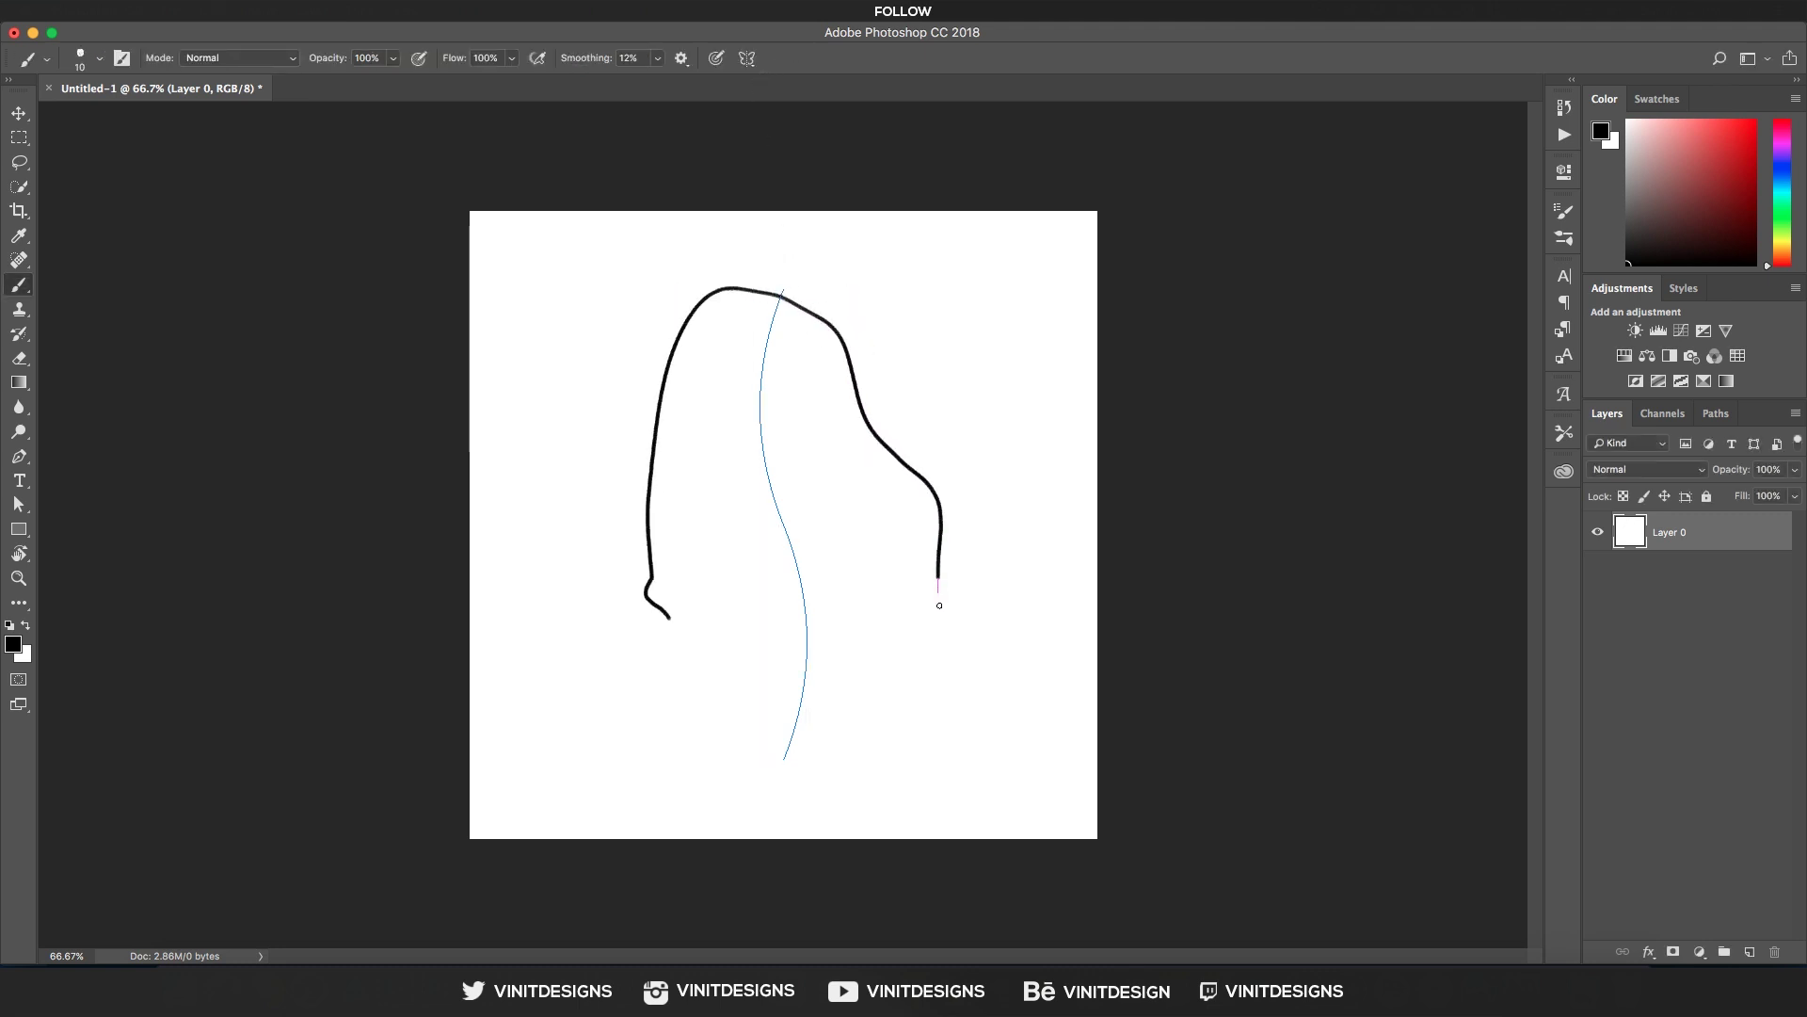
key(ctrl+z)
mouse_move(772, 299)
mouse_down()
mouse_move(714, 416)
mouse_move(724, 585)
mouse_move(694, 743)
mouse_up()
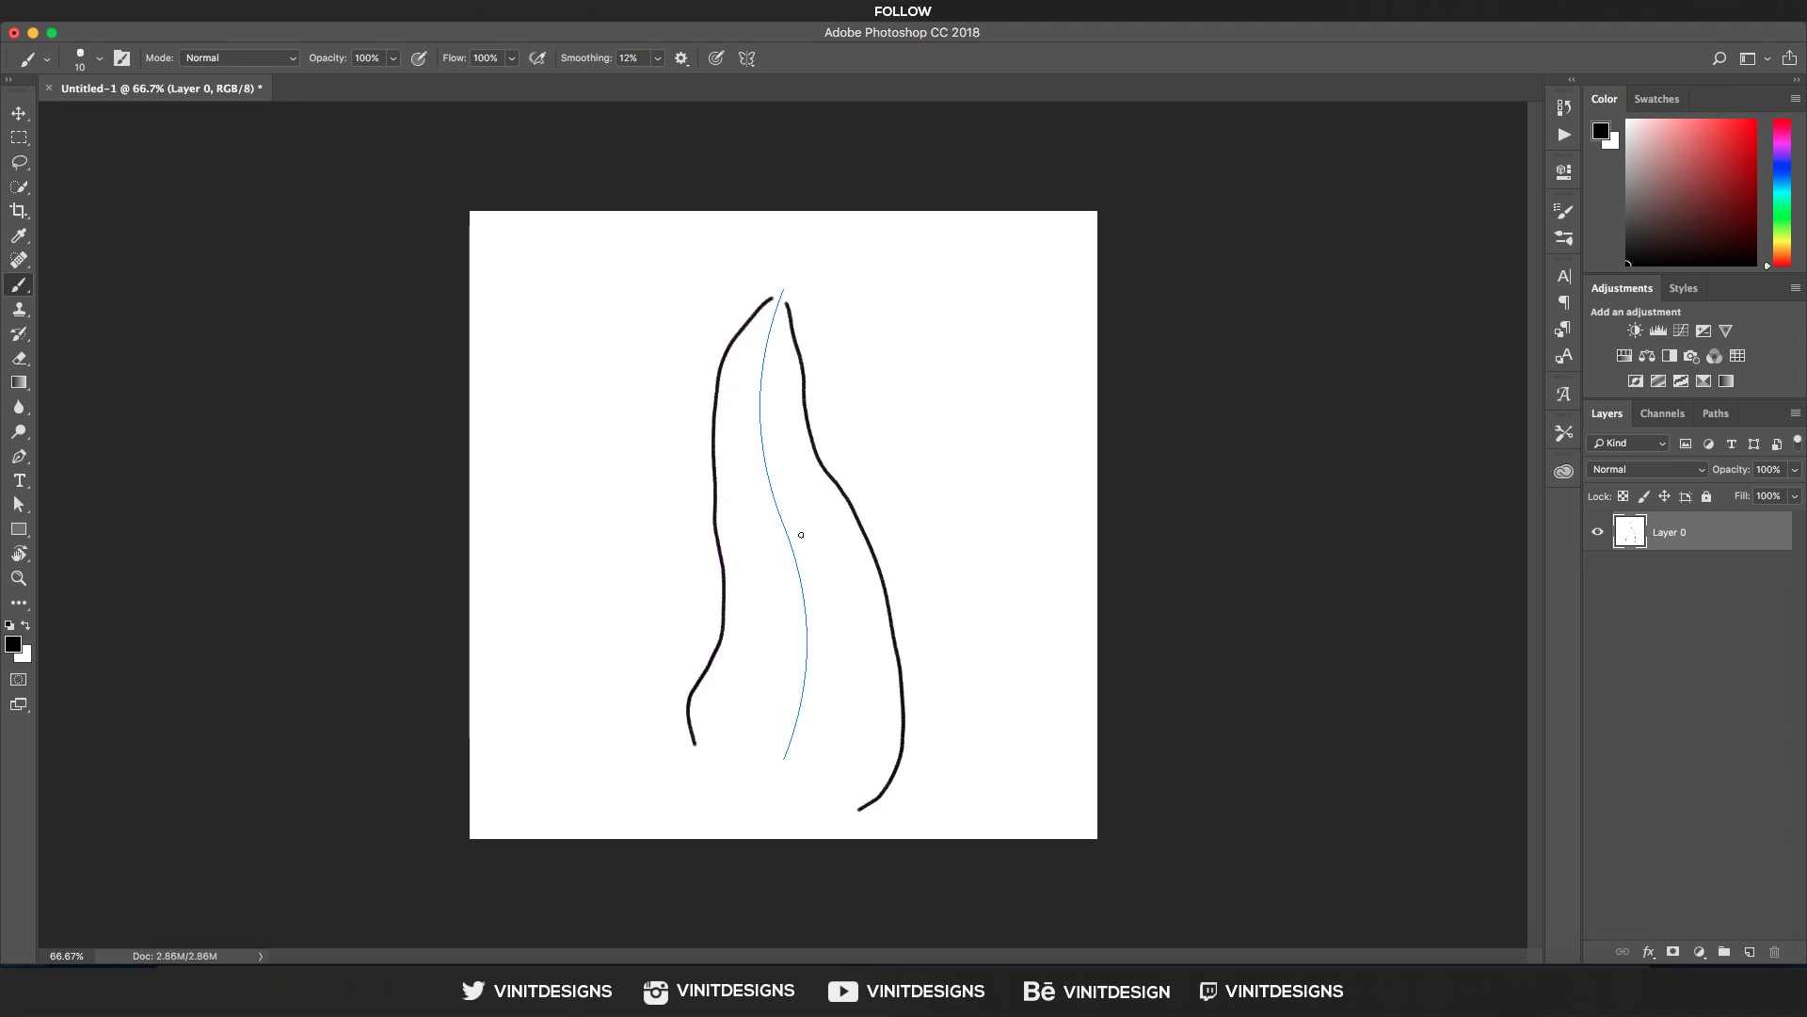
key(ctrl+alt+z)
key(ctrl+alt+z)
click(747, 59)
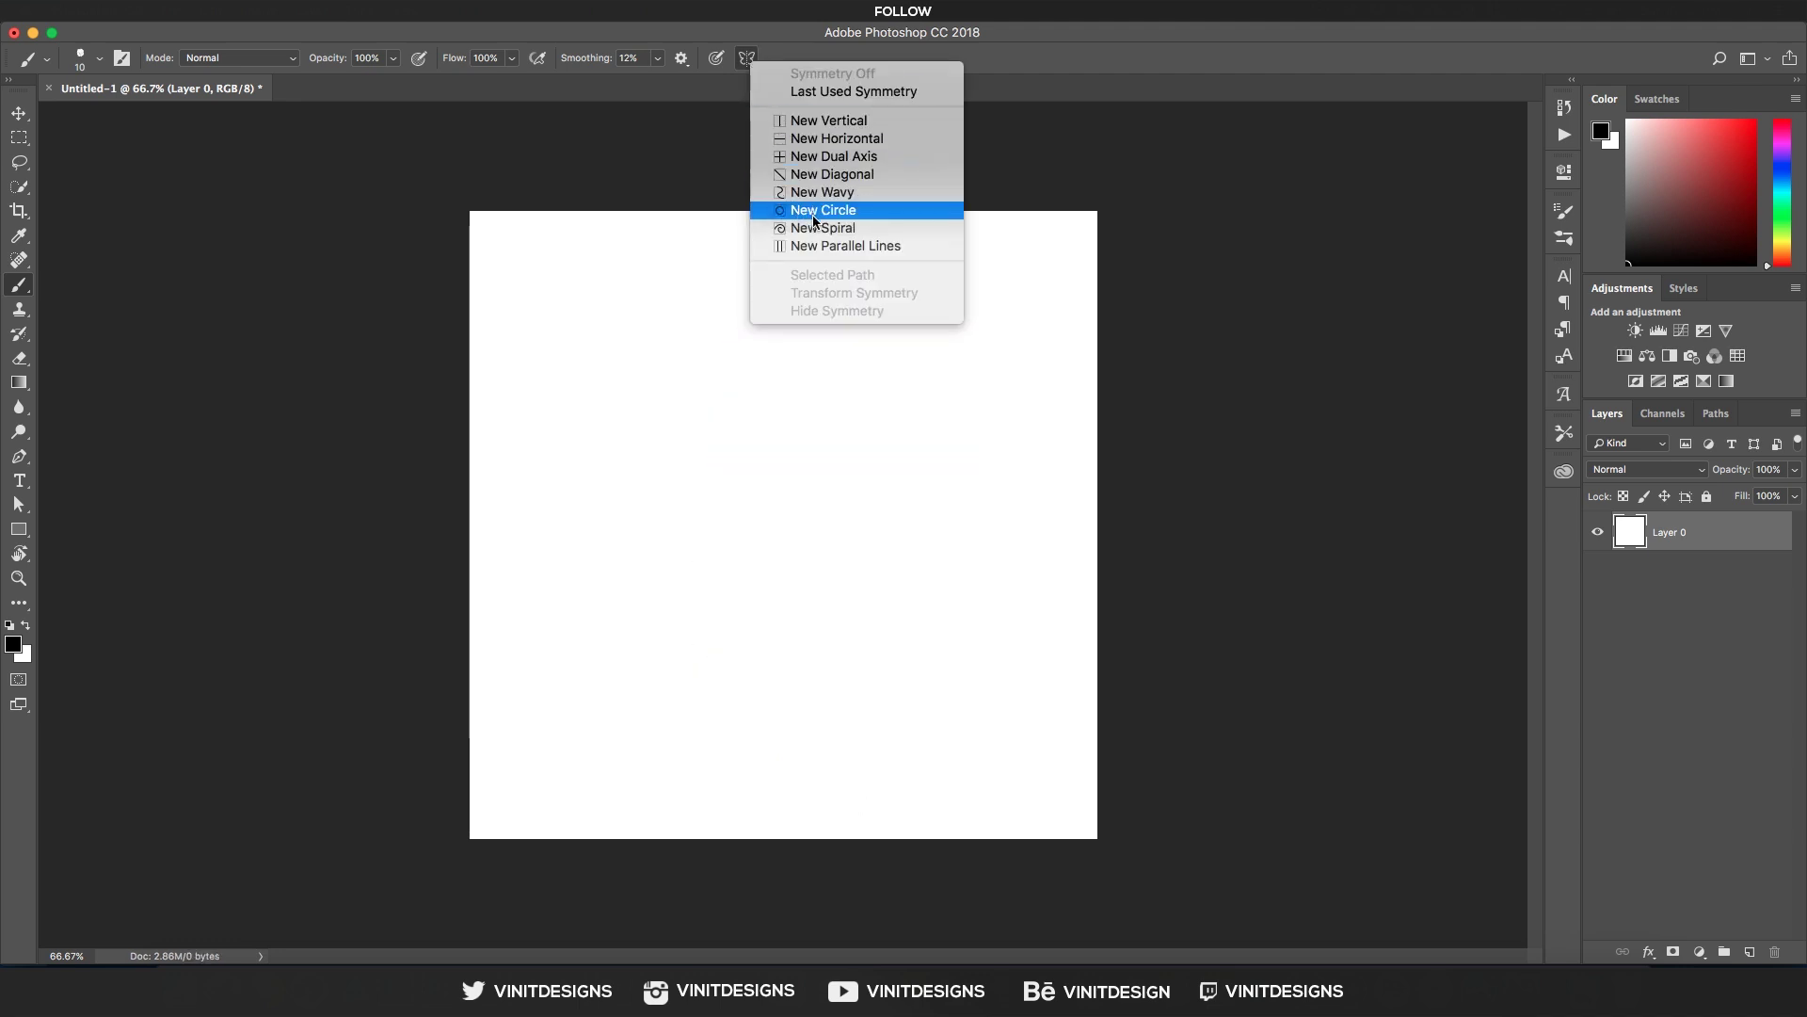
Try a spiral symmetry path with a mirrored test stroke, then undo the stroke.
click(817, 229)
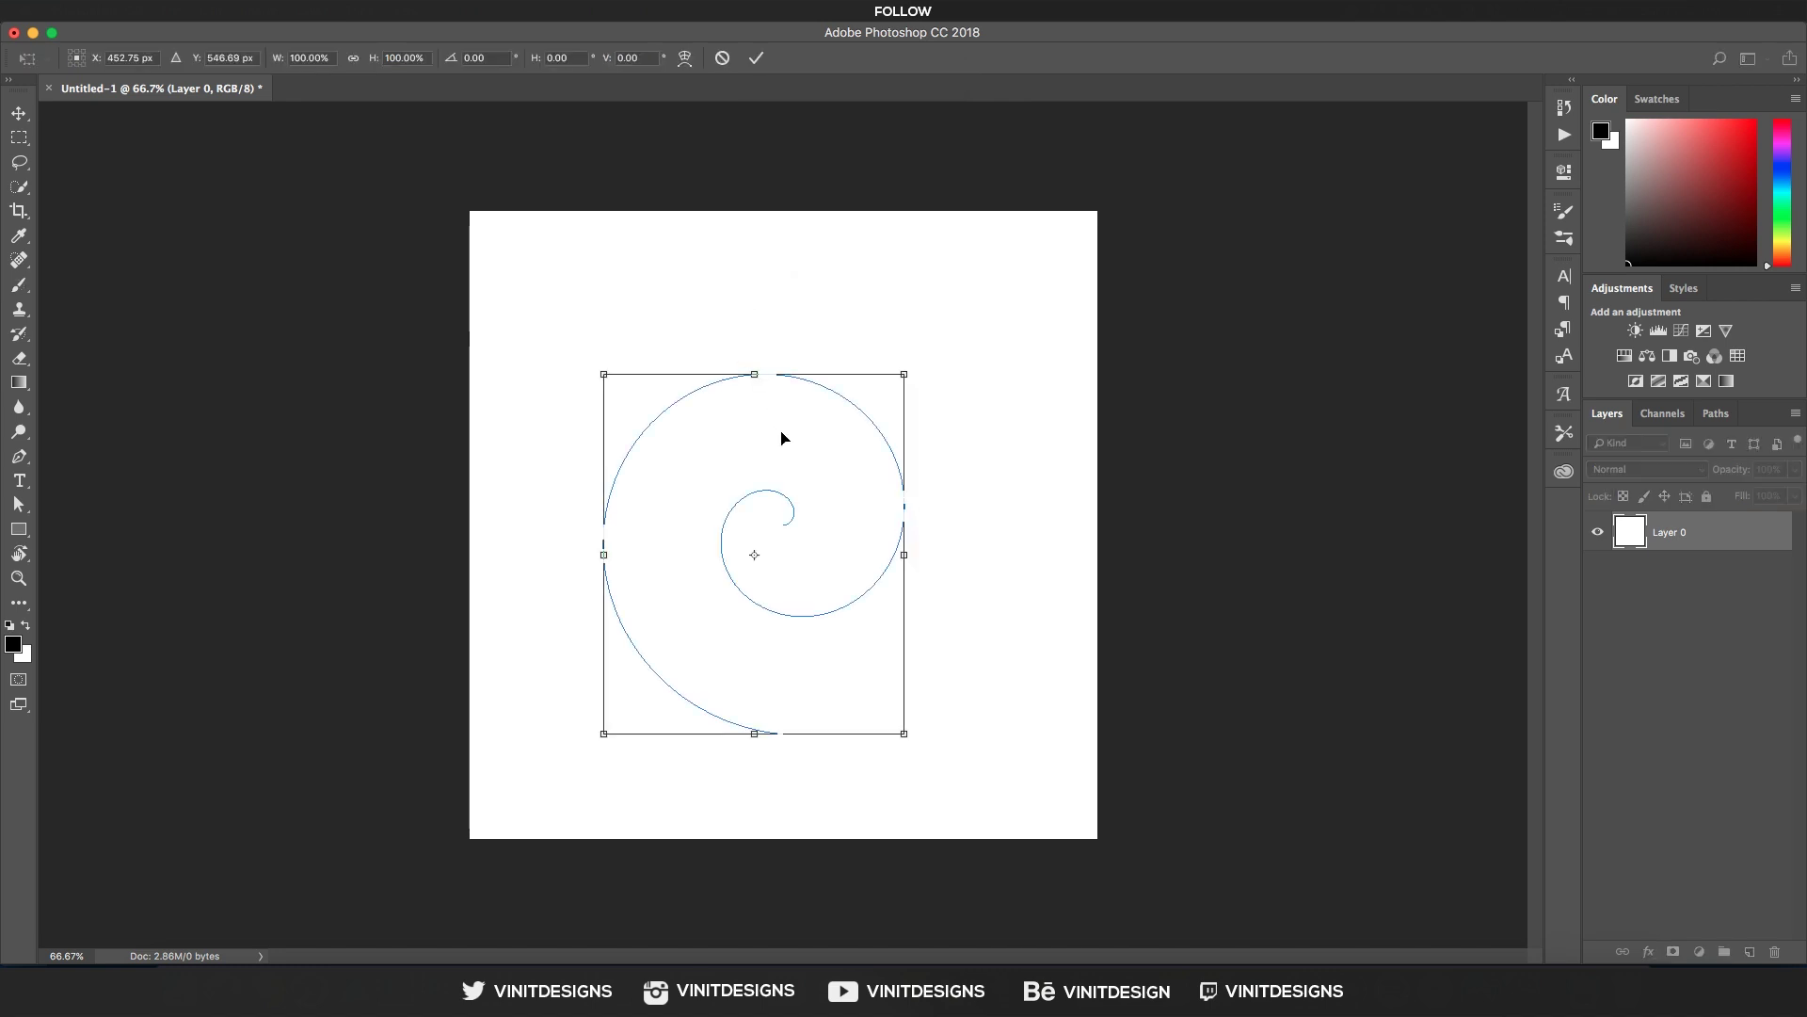
click(757, 58)
mouse_move(754, 467)
mouse_down()
mouse_move(725, 629)
mouse_move(821, 669)
mouse_move(887, 607)
mouse_up()
key(ctrl+alt+z)
key(ctrl+alt+z)
click(757, 59)
Switch briefly to a wavy path, then settle on a committed horizontal symmetry axis.
click(746, 58)
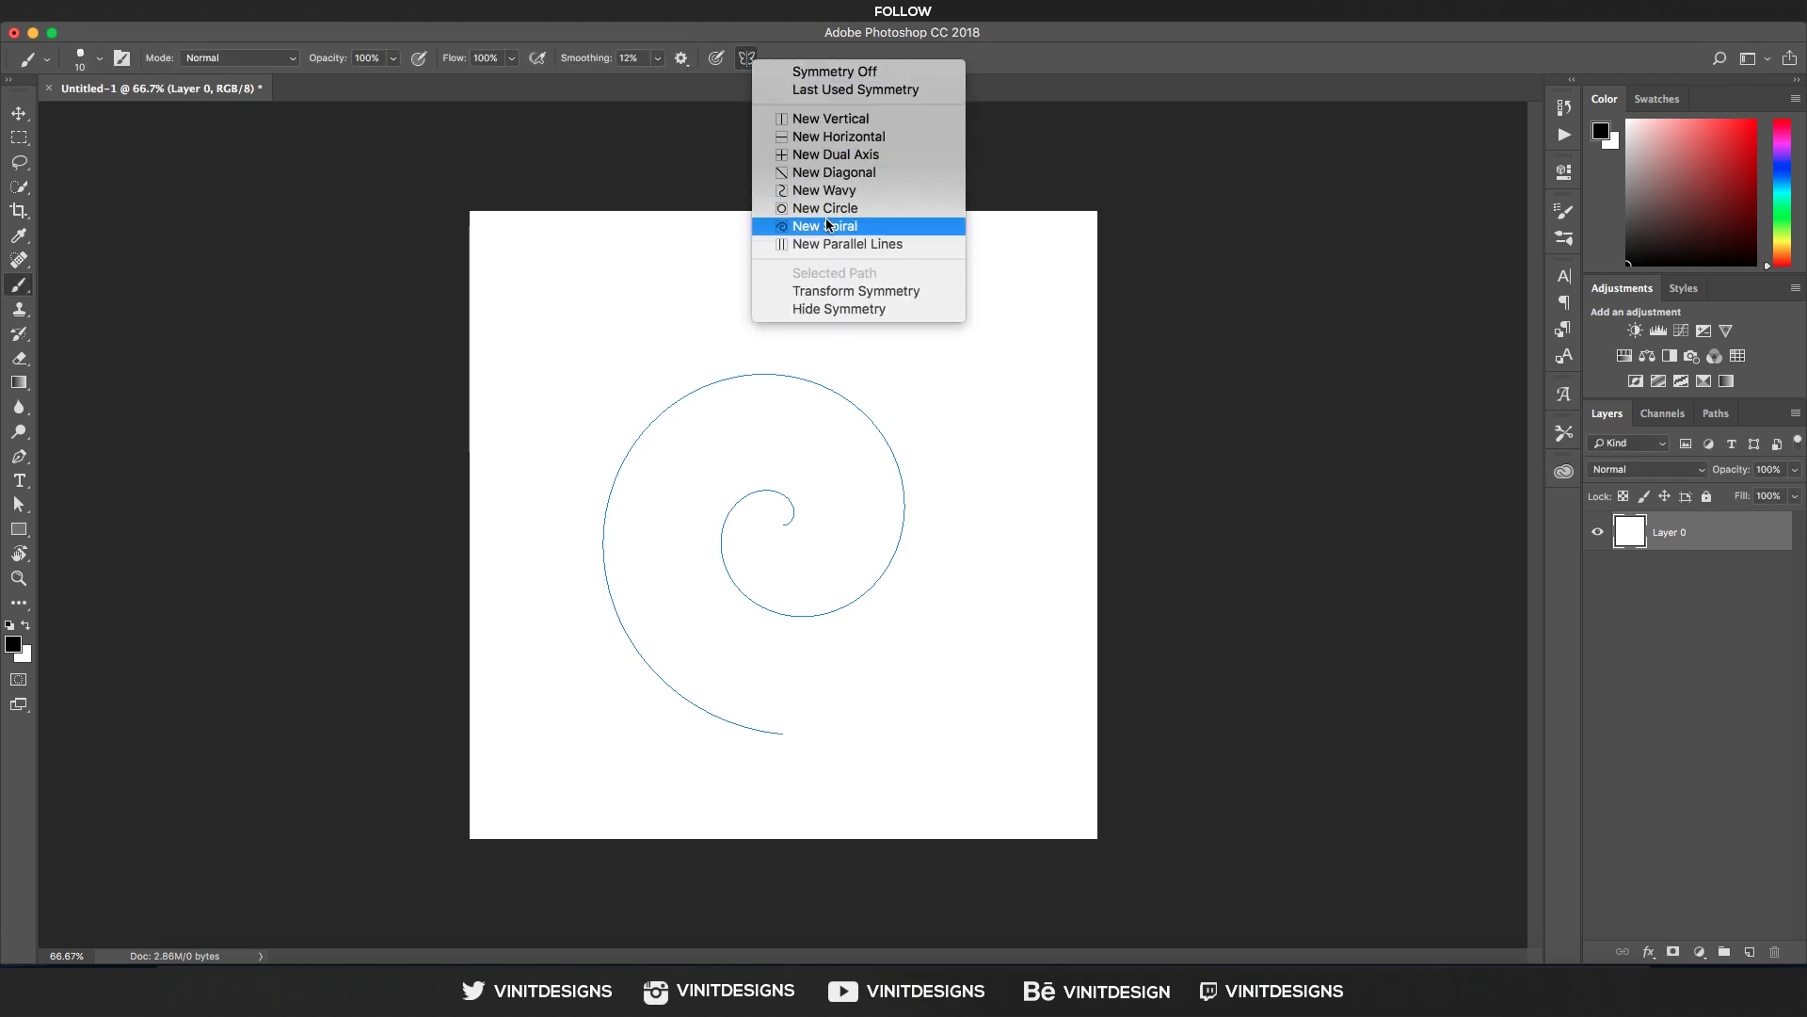
click(869, 191)
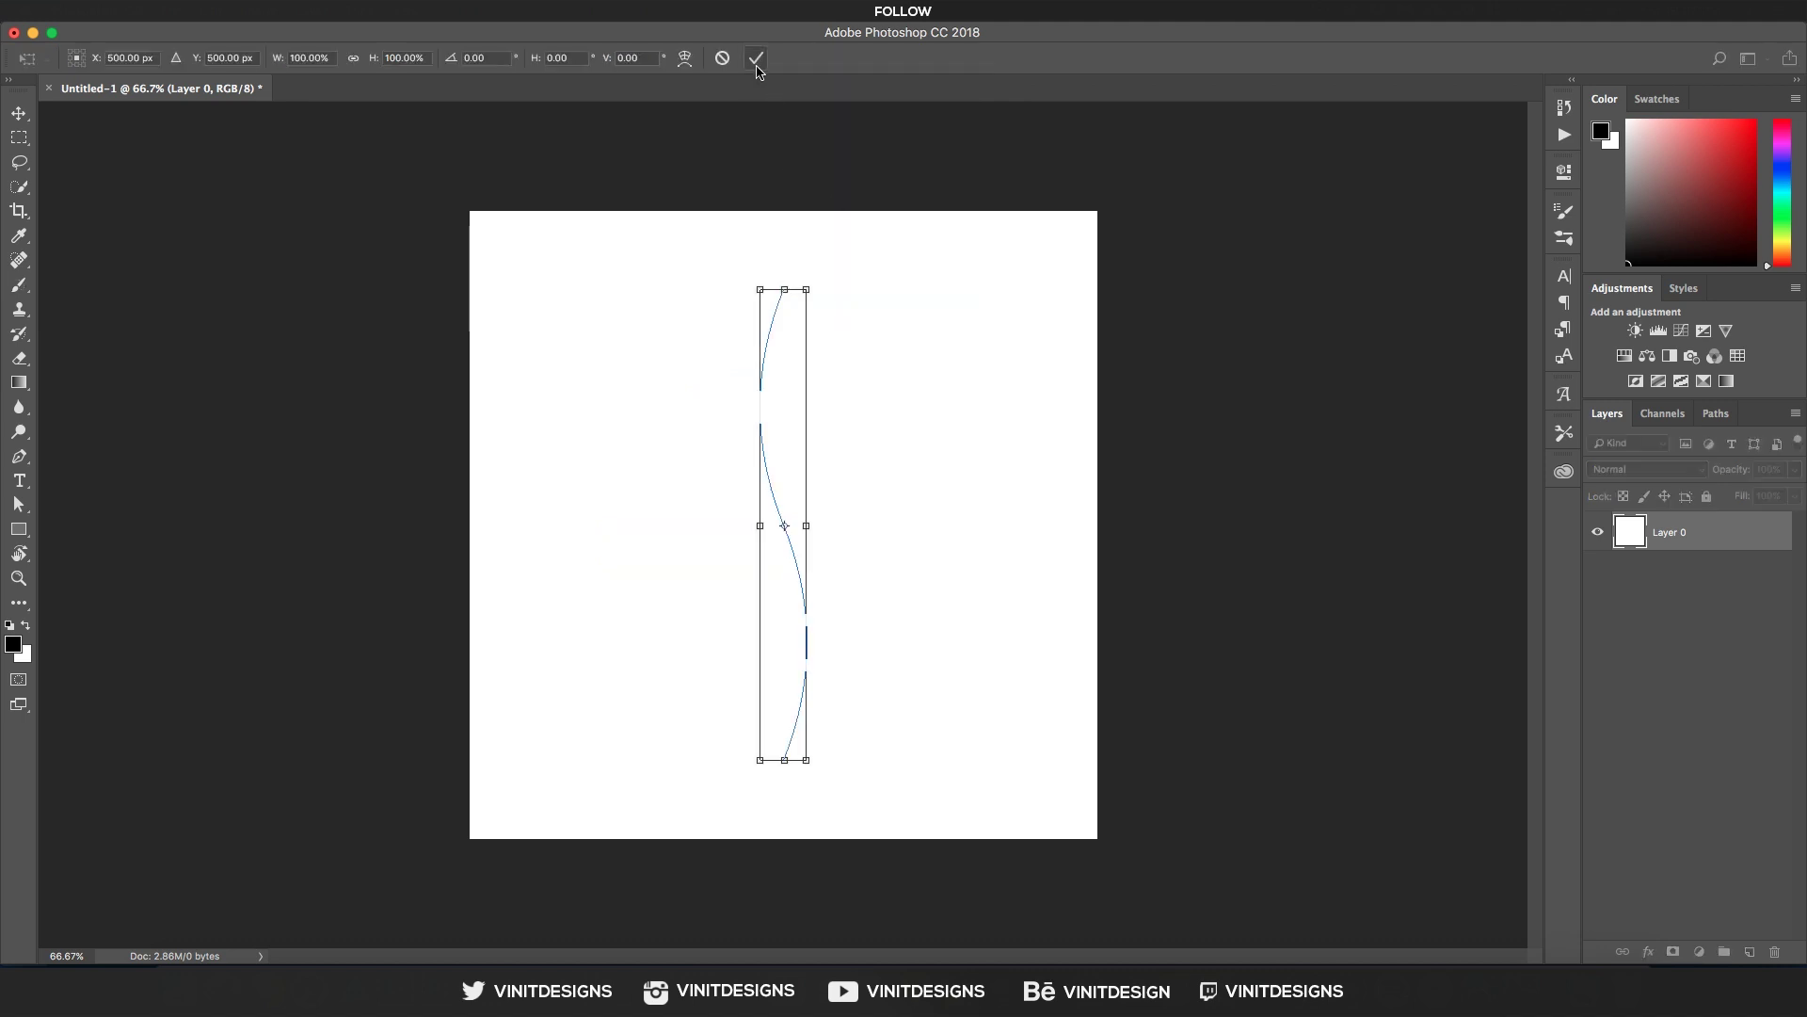
click(757, 70)
click(751, 58)
click(807, 145)
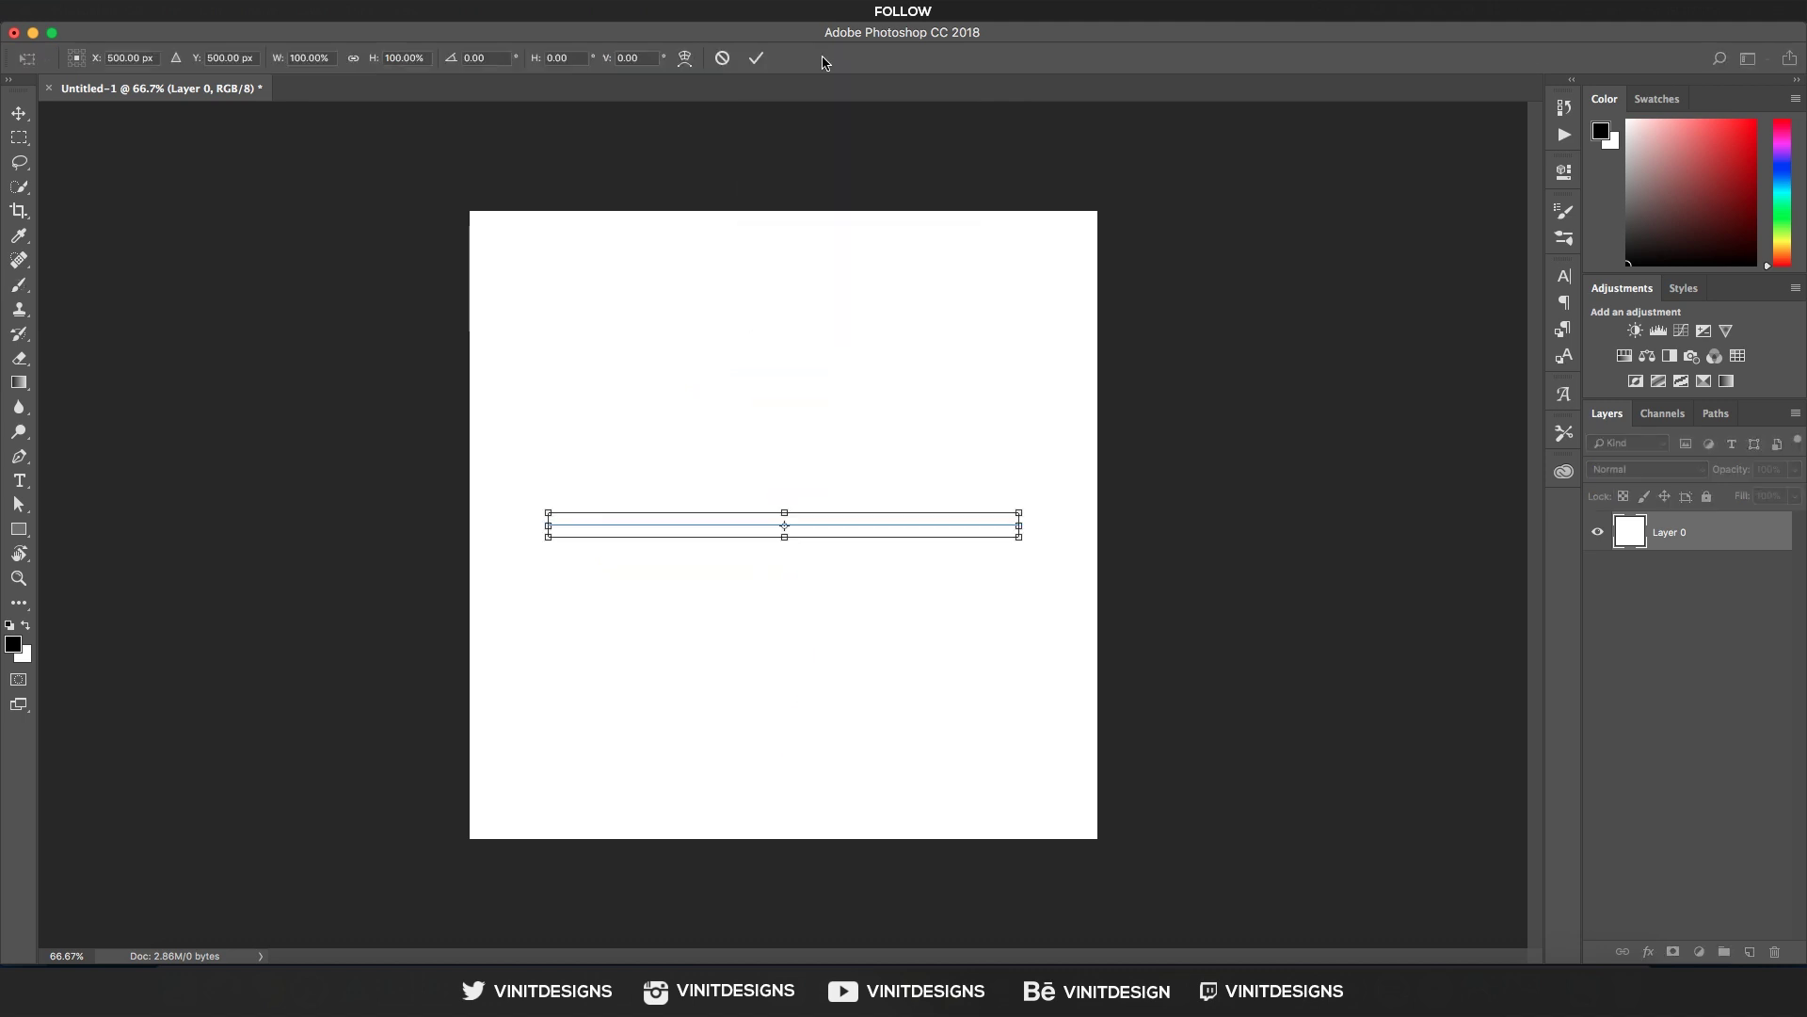
click(754, 64)
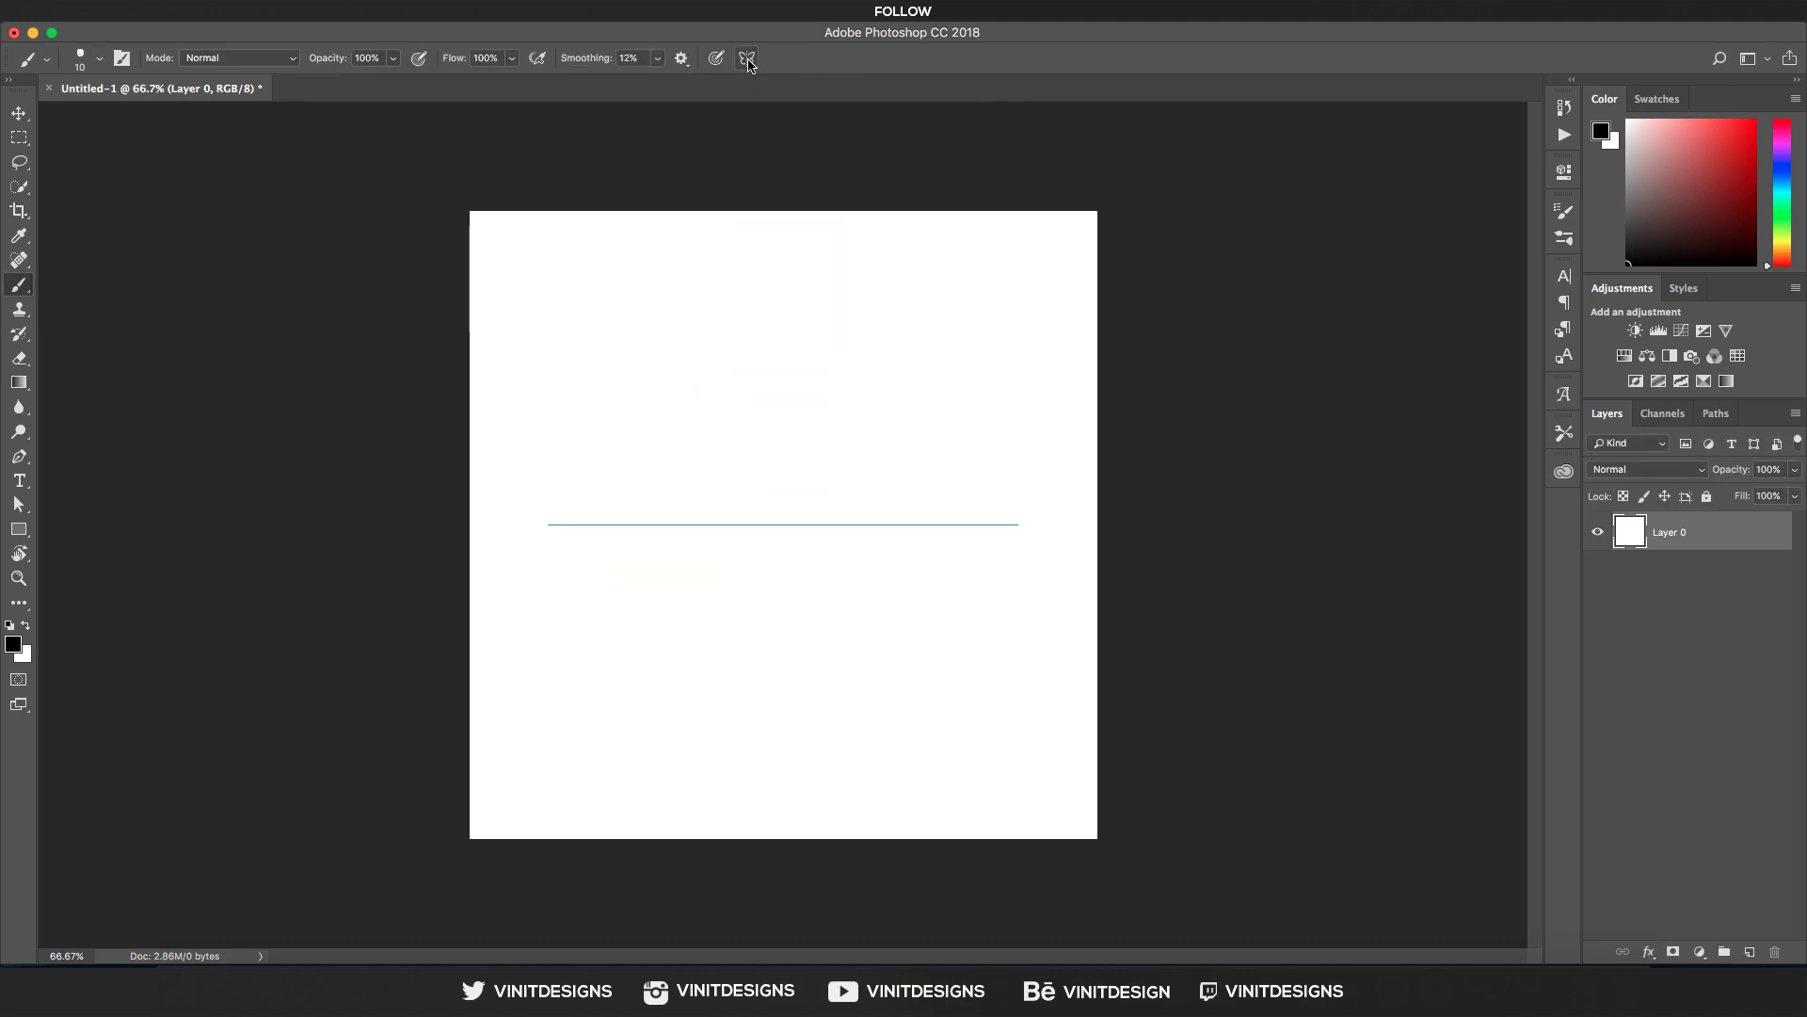
click(748, 60)
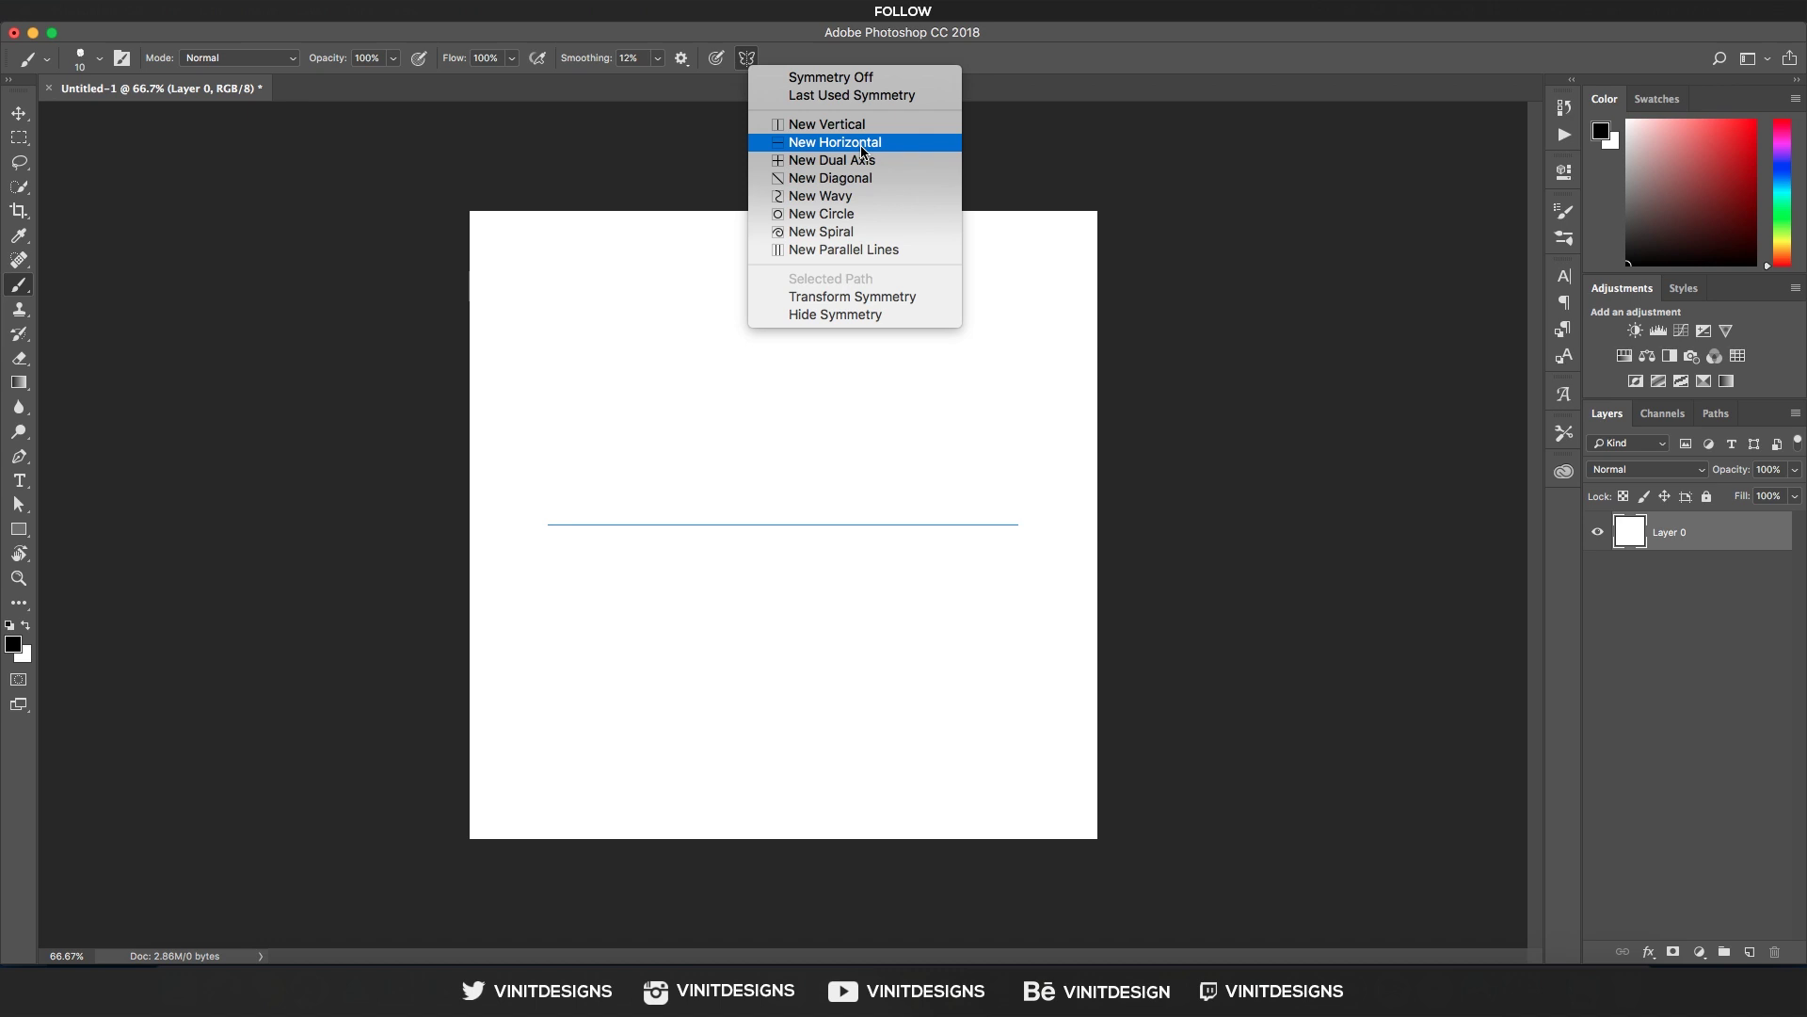
click(815, 62)
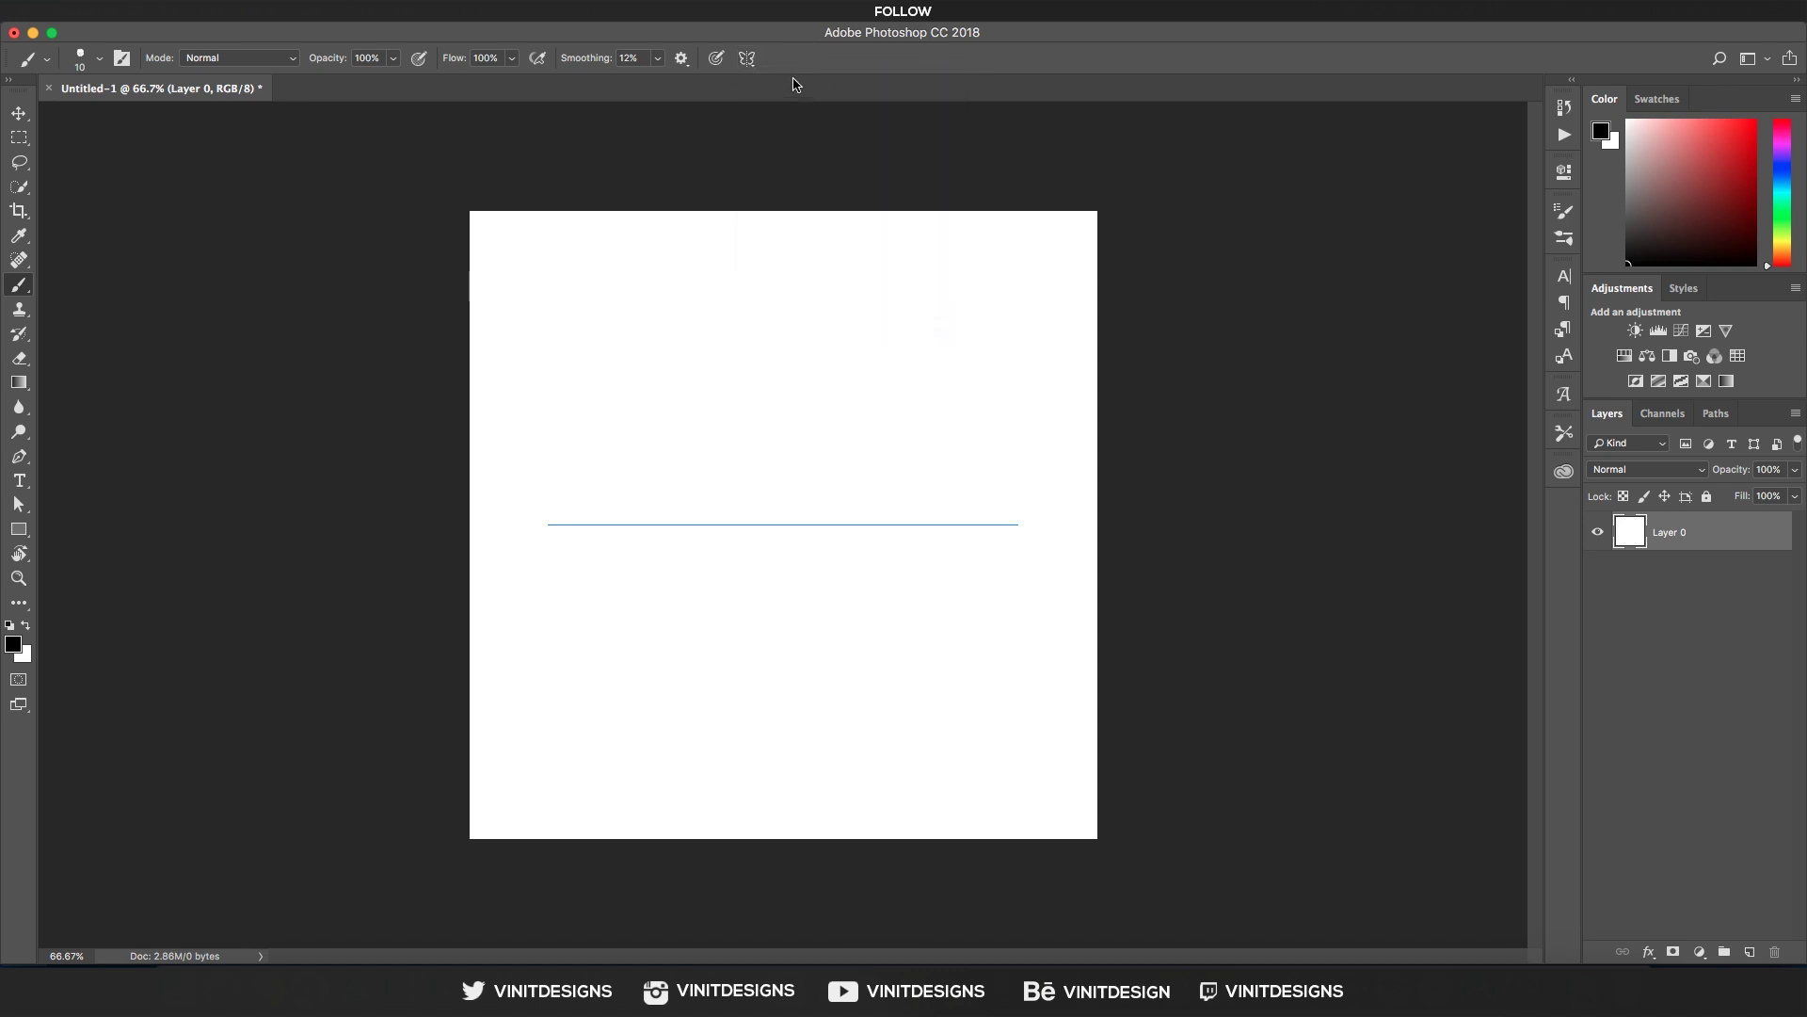